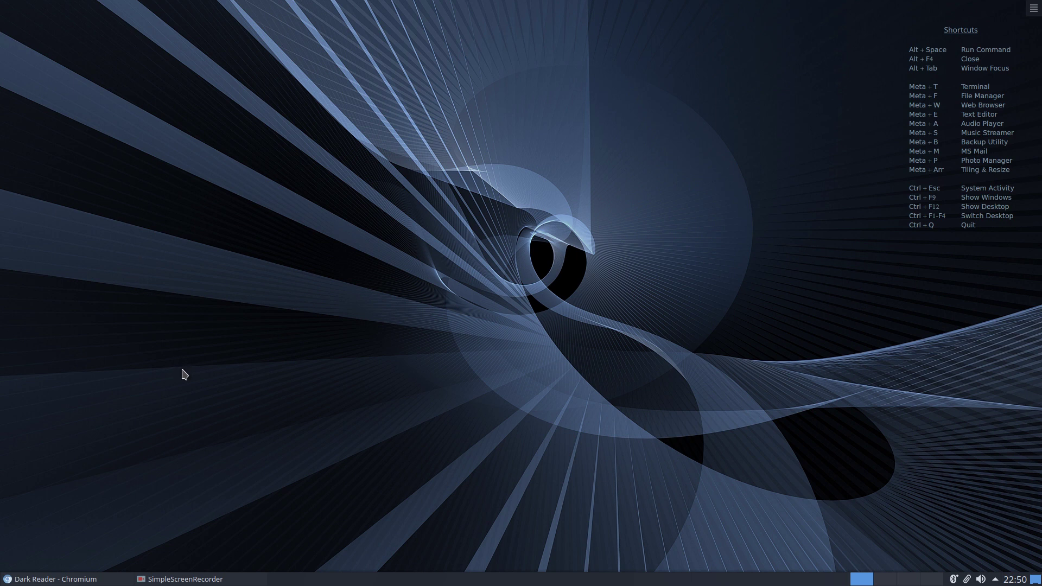
{"action": "left_click", "coordinate": [98, 580]}
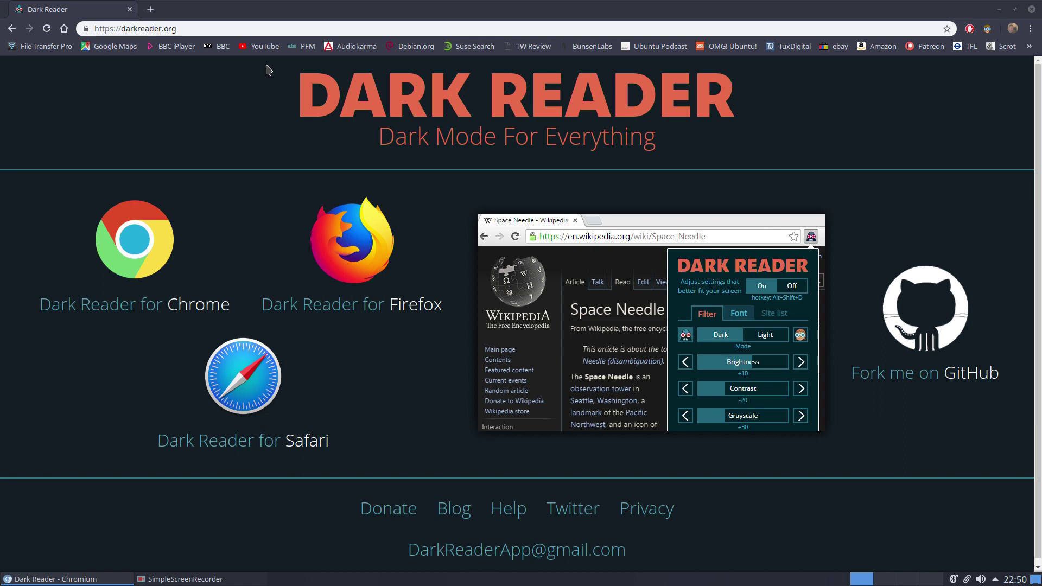
Step: Load the pink fish media forum index at pinkfishmedia.net/forum from the PFM bookmark
{"action": "left_click", "coordinate": [304, 48]}
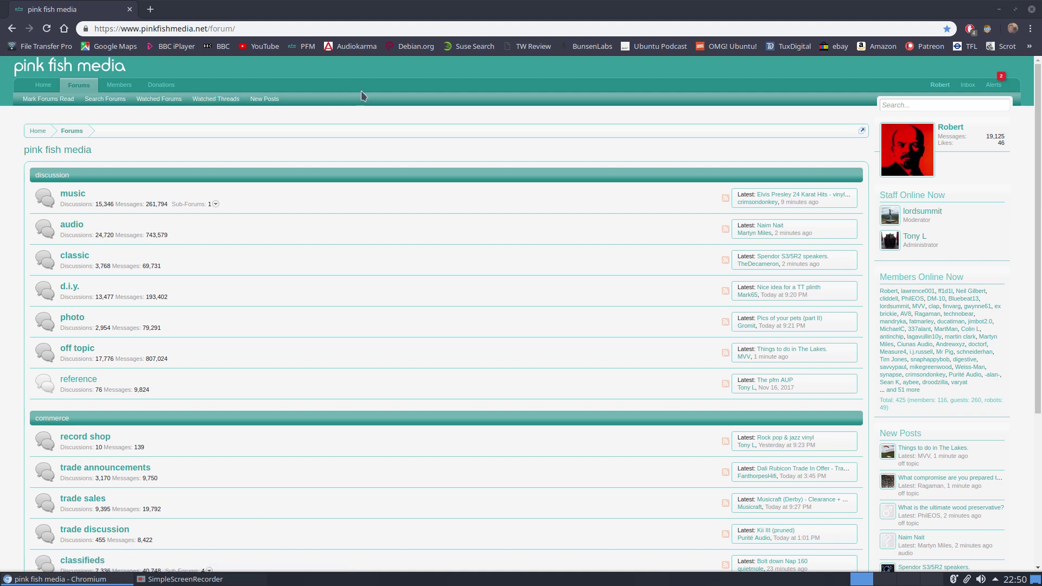
{"action": "scroll", "coordinate": [594, 182], "scroll_direction": "down", "scroll_amount": 2}
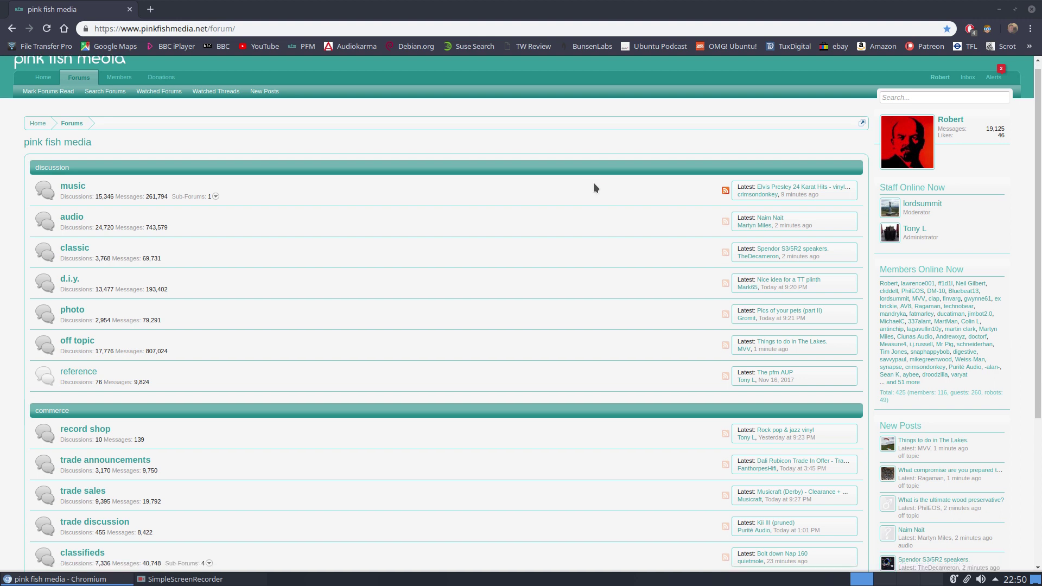
{"action": "scroll", "coordinate": [728, 123], "scroll_direction": "up", "scroll_amount": 2}
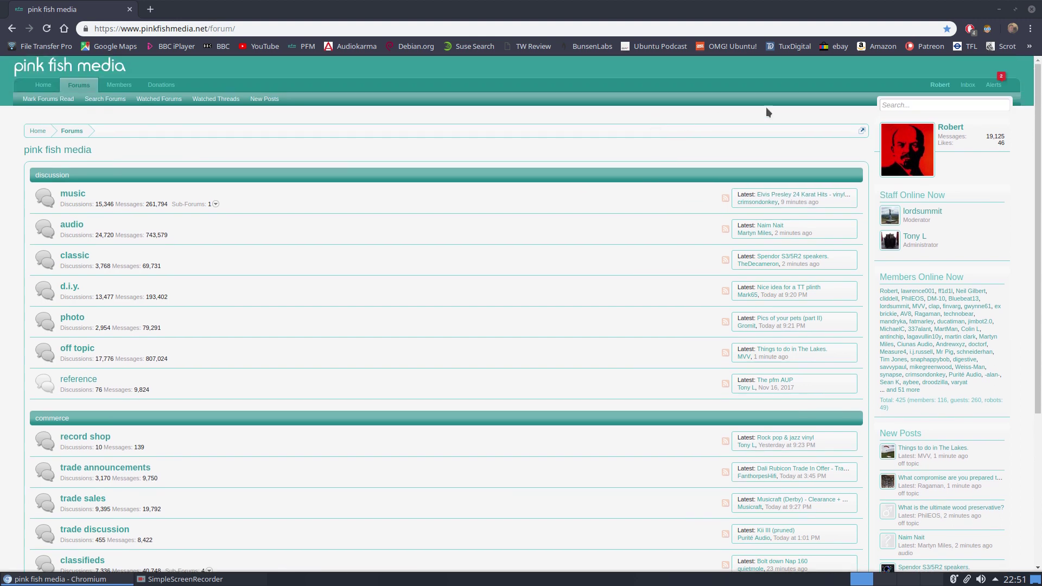
Step: Switch Dark Reader On for pinkfishmedia.net so the forum index renders dark
{"action": "left_click", "coordinate": [988, 29]}
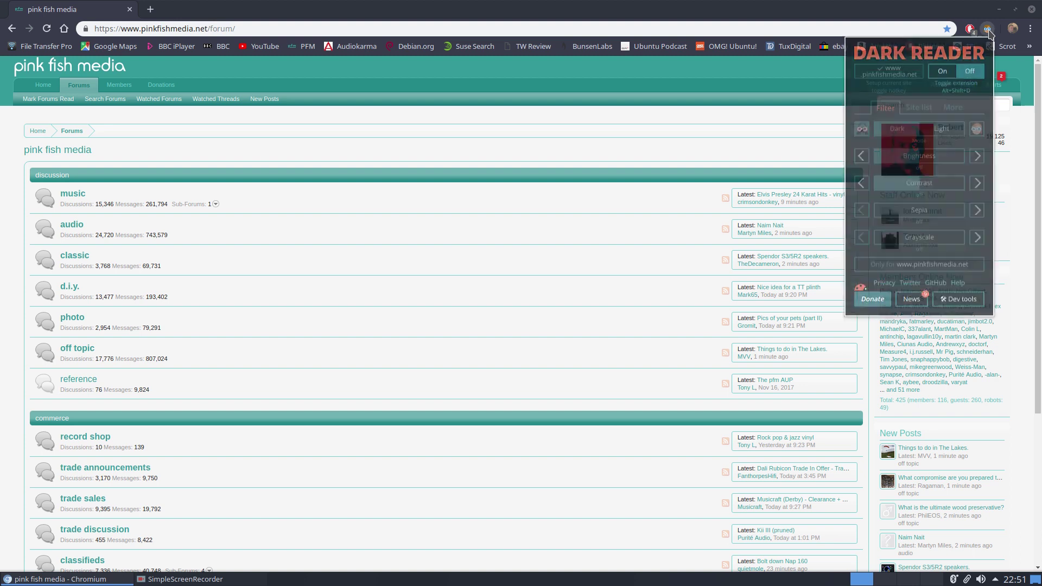
{"action": "left_click", "coordinate": [945, 73]}
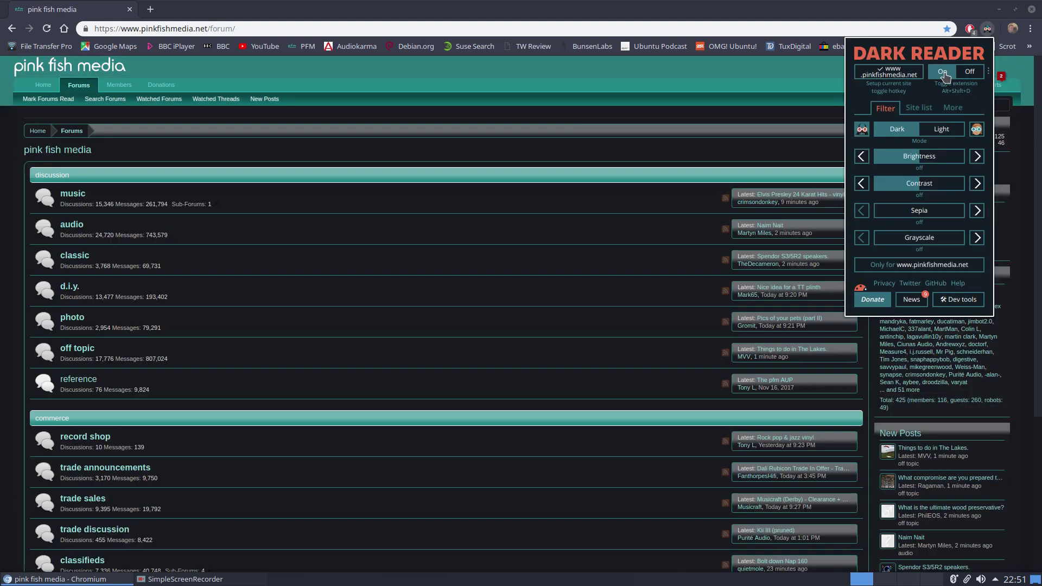
{"action": "left_click", "coordinate": [501, 239]}
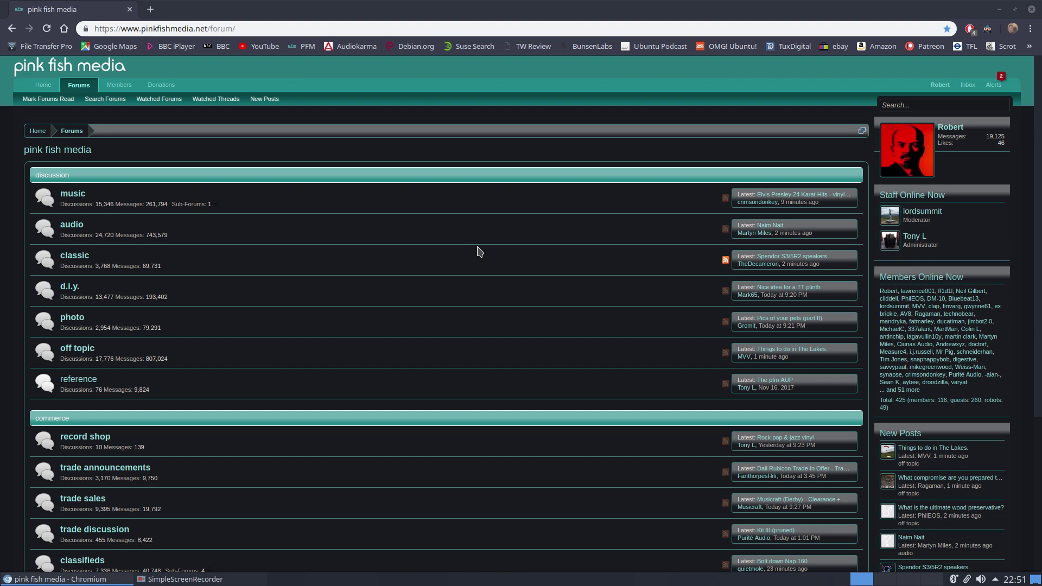
{"action": "scroll", "coordinate": [480, 252], "scroll_direction": "down", "scroll_amount": 5}
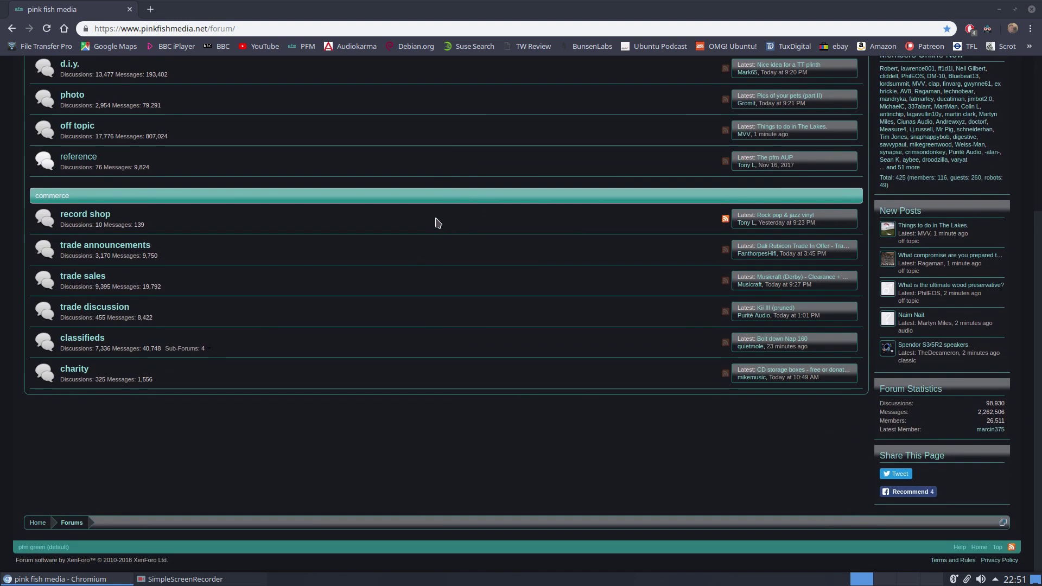
{"action": "scroll", "coordinate": [438, 223], "scroll_direction": "up", "scroll_amount": 5}
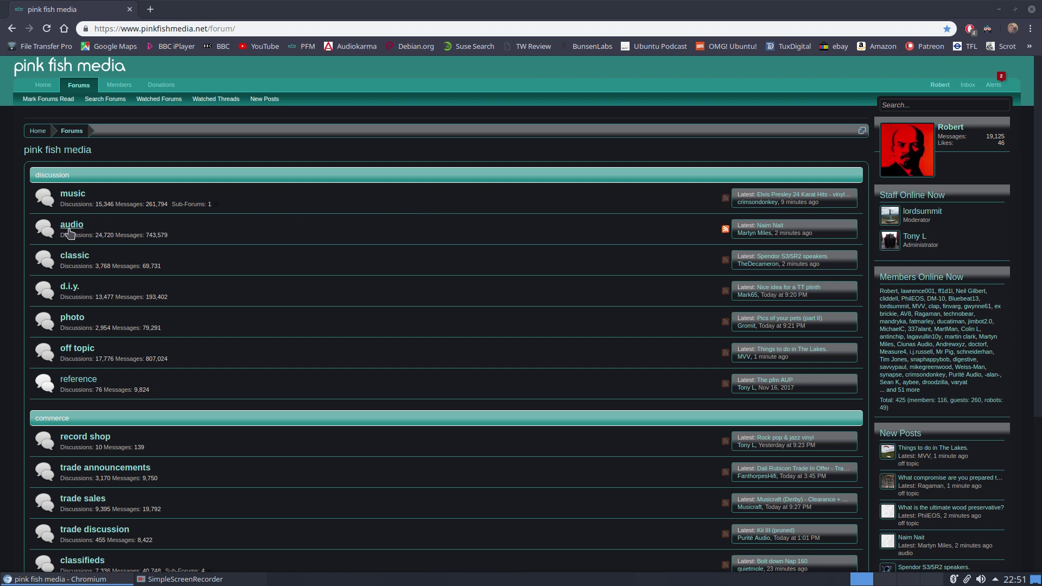
Step: Go into the classic forum and open the 'Rogers JR 149 repair' thread
{"action": "left_click", "coordinate": [75, 256]}
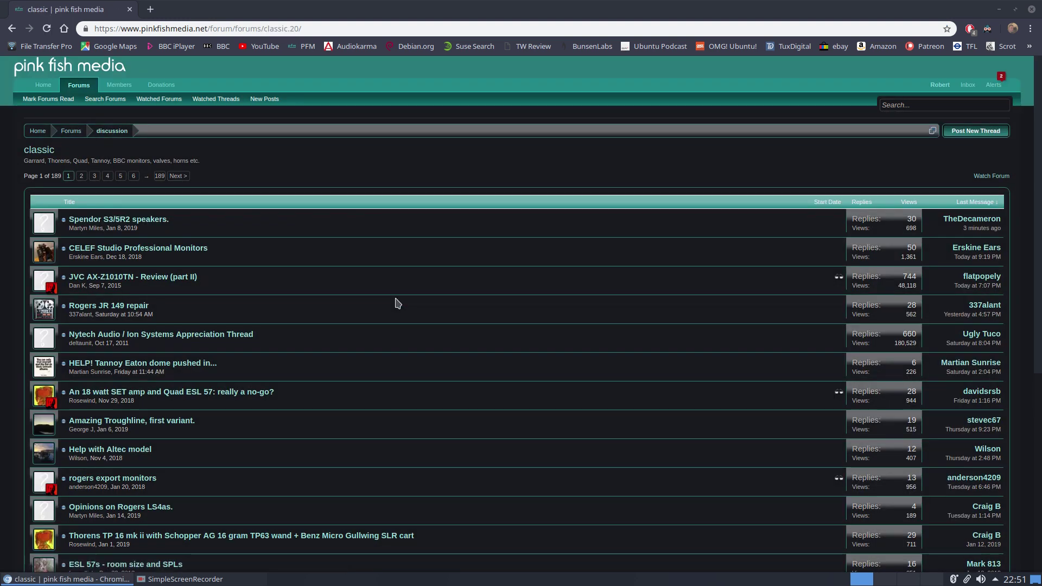
{"action": "left_click", "coordinate": [109, 307]}
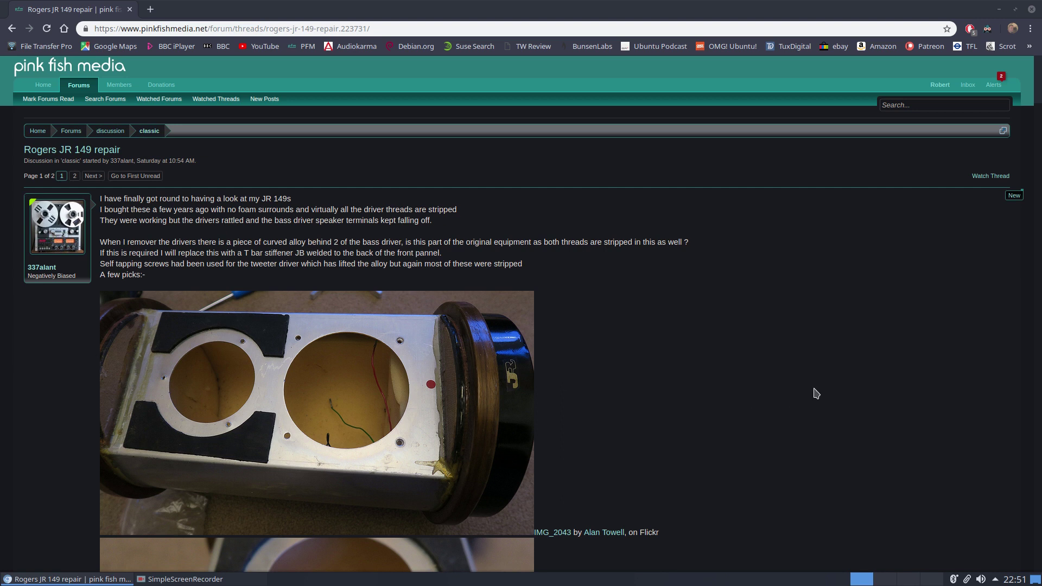
{"action": "scroll", "coordinate": [761, 356], "scroll_direction": "down", "scroll_amount": 7}
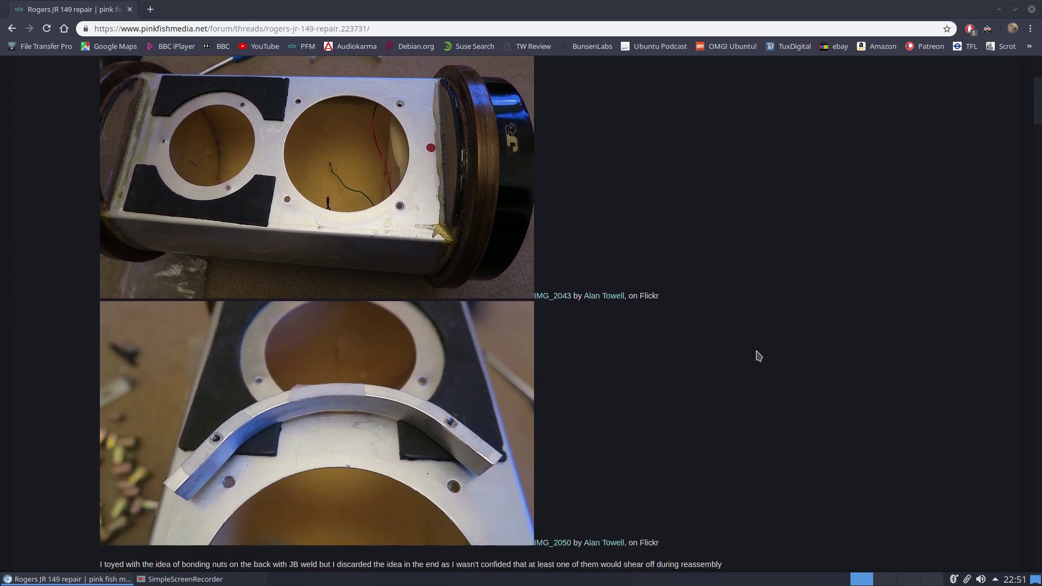
{"action": "scroll", "coordinate": [758, 356], "scroll_direction": "down", "scroll_amount": 19}
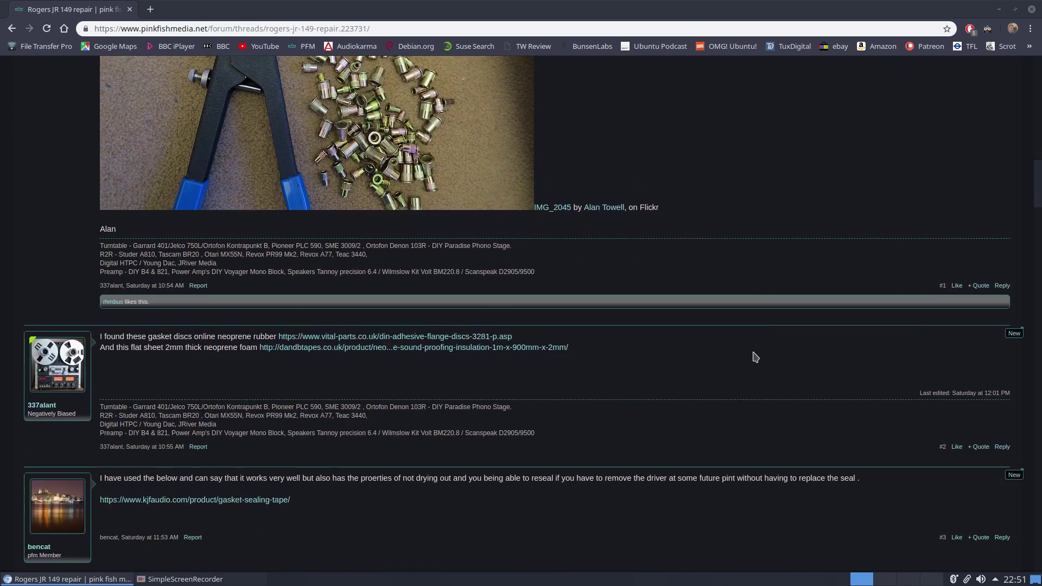
{"action": "scroll", "coordinate": [756, 357], "scroll_direction": "down", "scroll_amount": 1}
{"action": "scroll", "coordinate": [754, 358], "scroll_direction": "up", "scroll_amount": 5}
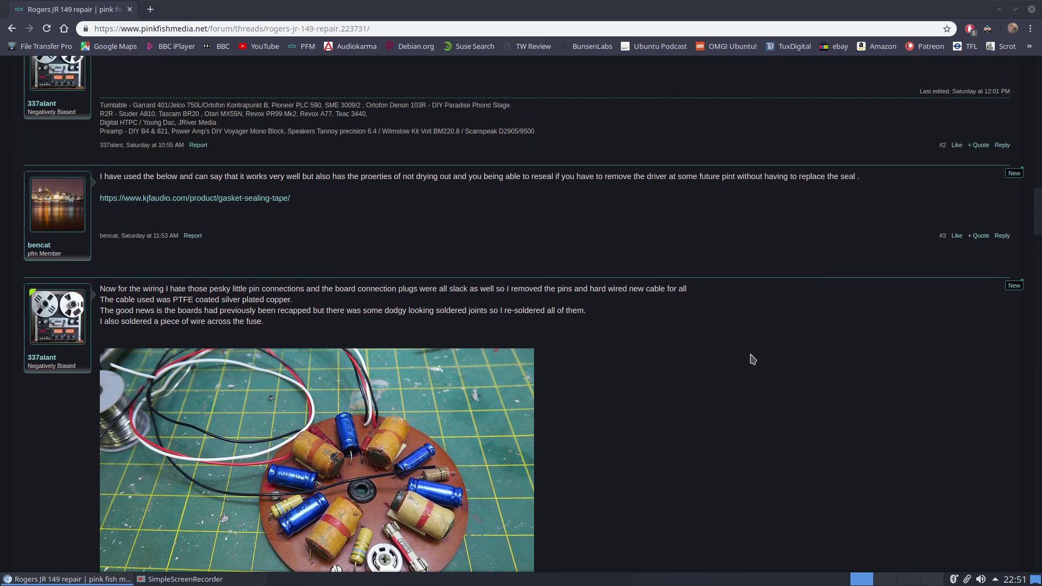
{"action": "scroll", "coordinate": [754, 359], "scroll_direction": "up", "scroll_amount": 20}
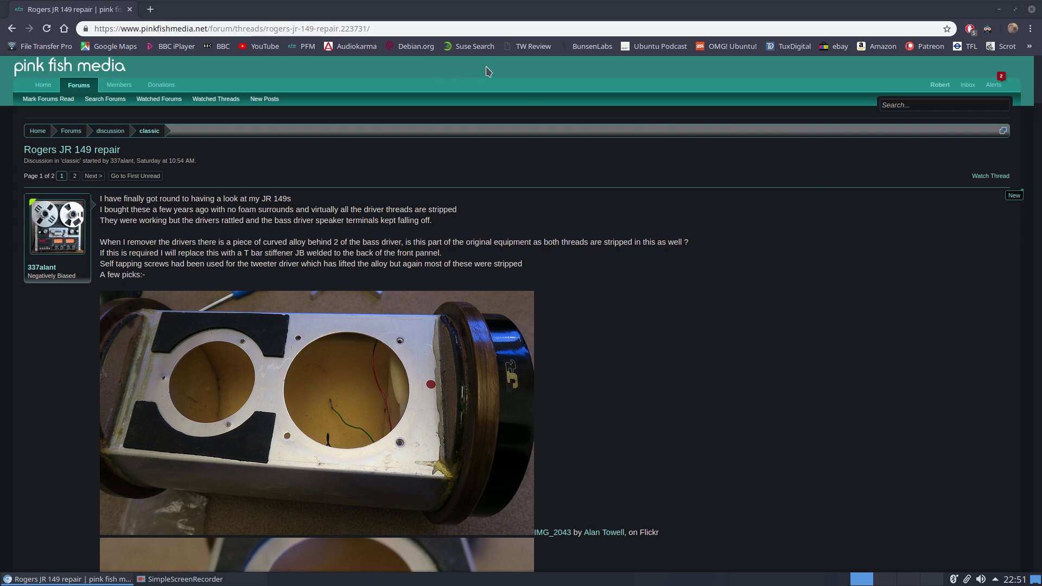
Step: Load the Debian homepage at debian.org from the Debian.org bookmark
{"action": "left_click", "coordinate": [418, 47]}
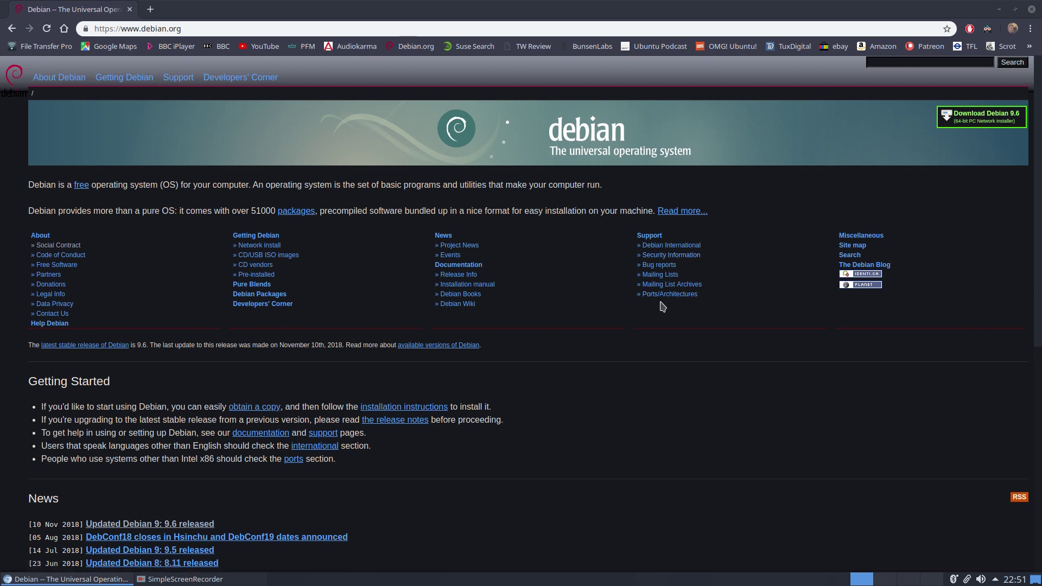
{"action": "scroll", "coordinate": [660, 301], "scroll_direction": "down", "scroll_amount": 7}
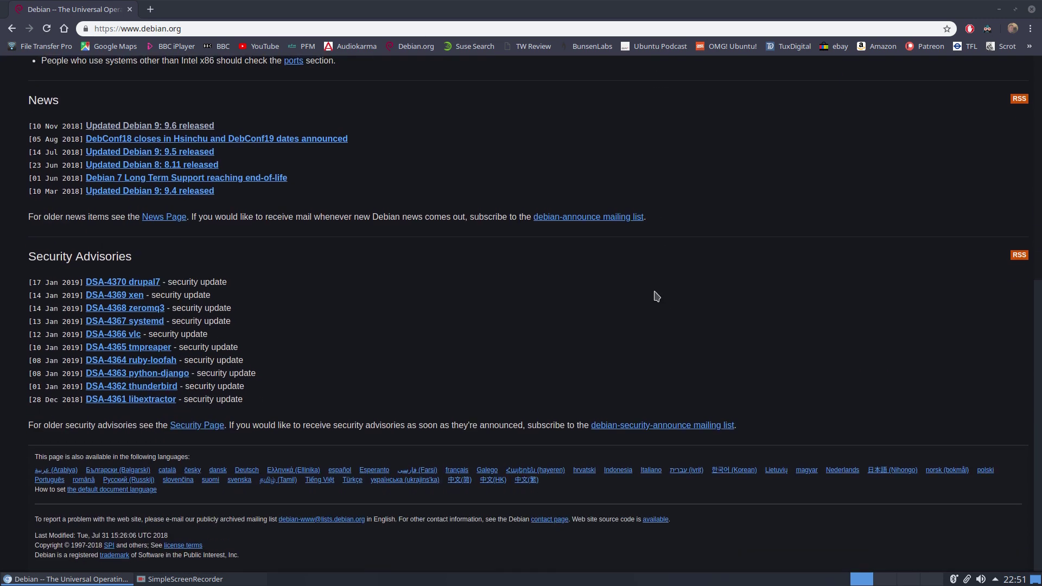
{"action": "scroll", "coordinate": [658, 297], "scroll_direction": "up", "scroll_amount": 4}
{"action": "scroll", "coordinate": [658, 295], "scroll_direction": "up", "scroll_amount": 3}
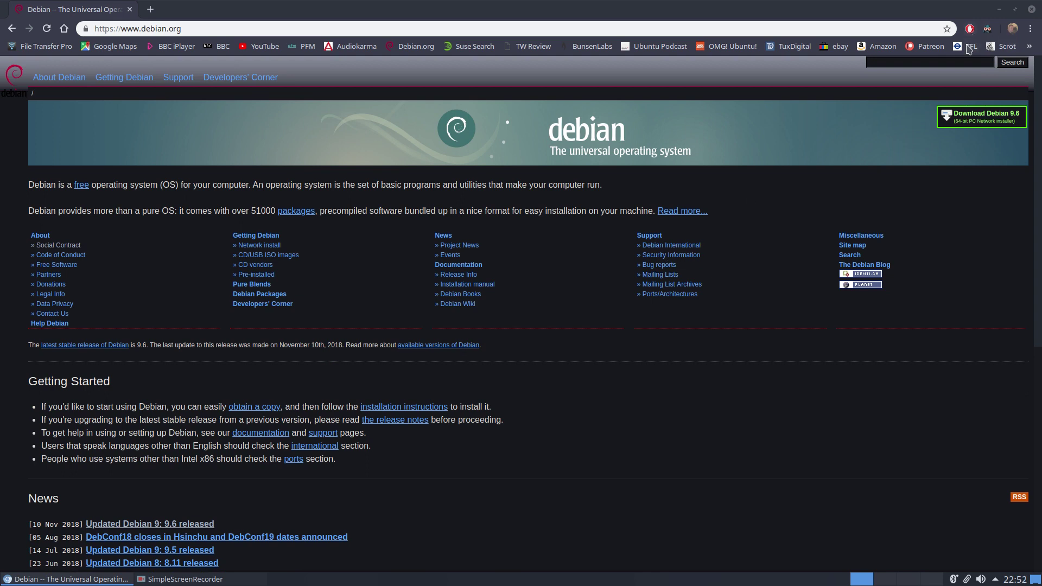
Step: Switch Dark Reader Off on debian.org
{"action": "left_click", "coordinate": [987, 28]}
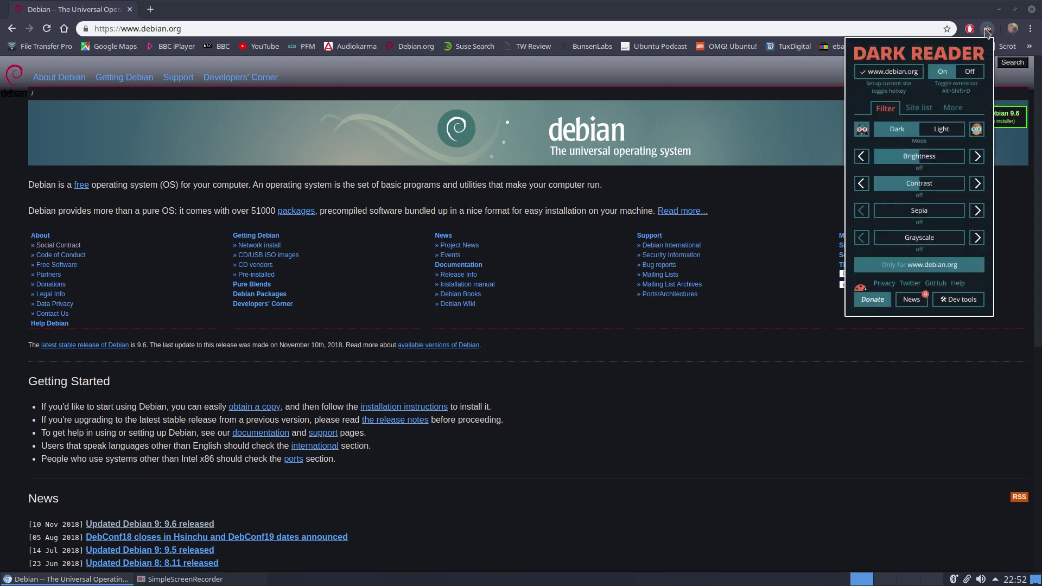
{"action": "left_click", "coordinate": [968, 72]}
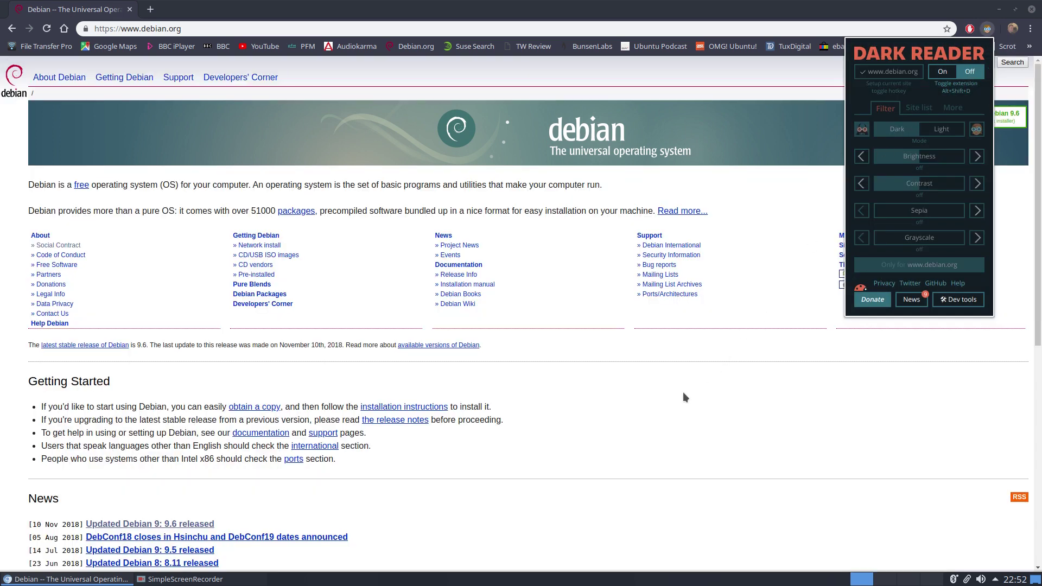
{"action": "left_click", "coordinate": [675, 407]}
{"action": "scroll", "coordinate": [611, 378], "scroll_direction": "down", "scroll_amount": 7}
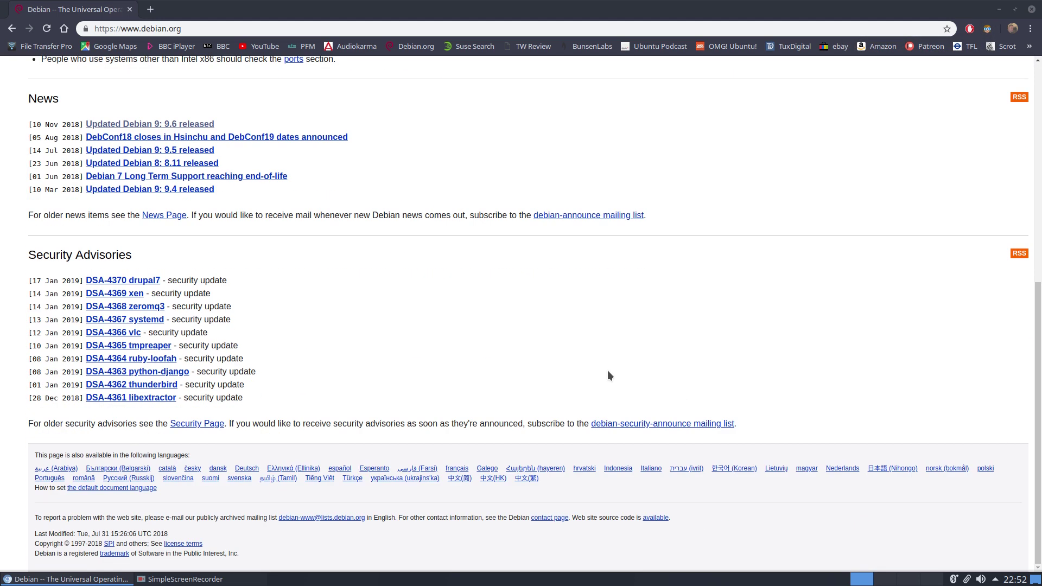
{"action": "scroll", "coordinate": [607, 375], "scroll_direction": "up", "scroll_amount": 5}
{"action": "scroll", "coordinate": [607, 370], "scroll_direction": "up", "scroll_amount": 3}
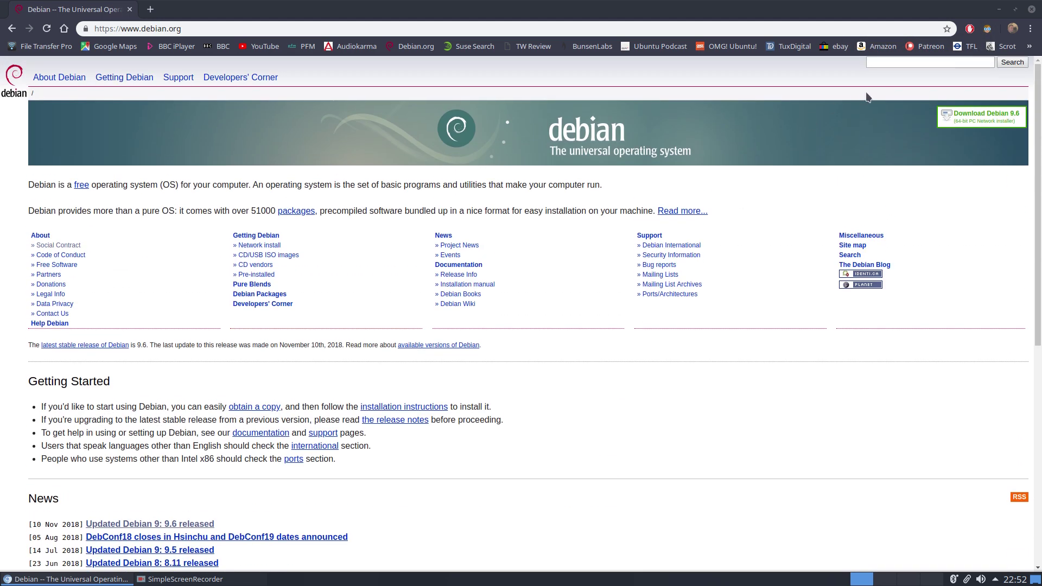
Step: Switch Dark Reader back On so debian.org renders dark again
{"action": "left_click", "coordinate": [988, 28]}
{"action": "left_click", "coordinate": [943, 71]}
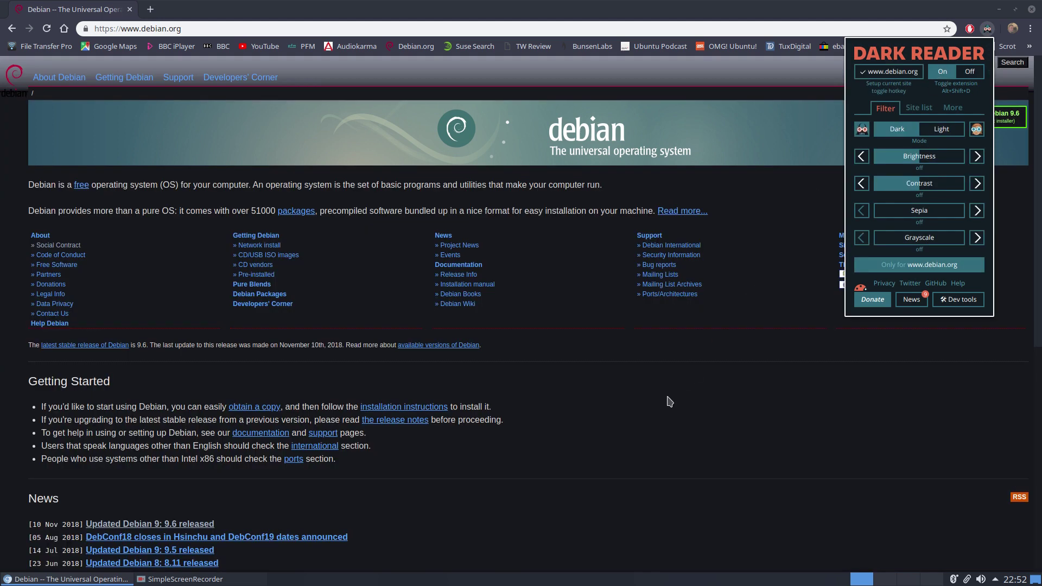
{"action": "left_click", "coordinate": [662, 413]}
{"action": "scroll", "coordinate": [662, 414], "scroll_direction": "down", "scroll_amount": 7}
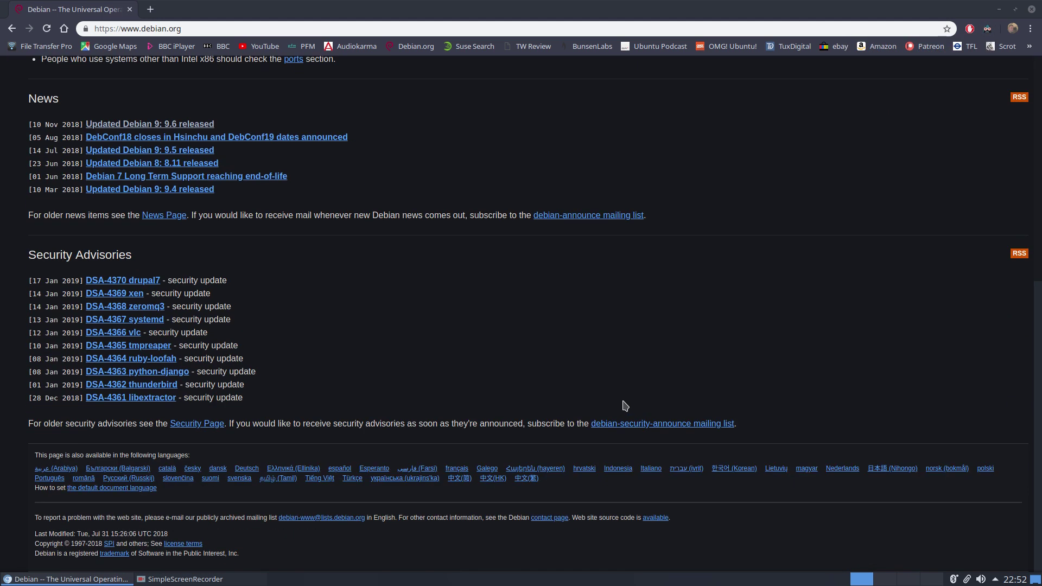
{"action": "scroll", "coordinate": [624, 406], "scroll_direction": "up", "scroll_amount": 7}
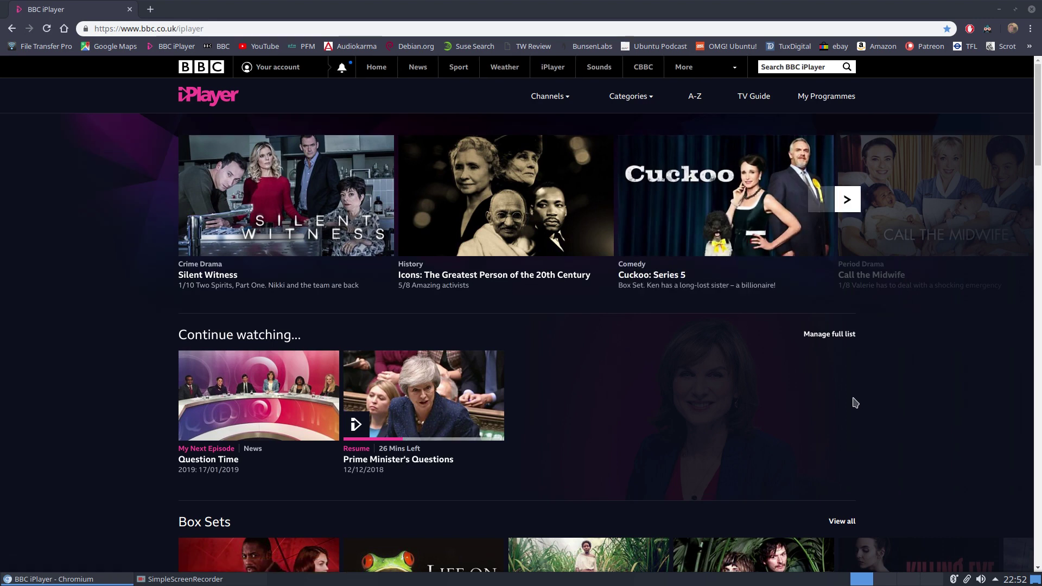
Step: Toggle Dark Reader Off, On, then Off on BBC iPlayer, and load bbc.co.uk
{"action": "scroll", "coordinate": [855, 403], "scroll_direction": "down", "scroll_amount": 9}
{"action": "scroll", "coordinate": [852, 401], "scroll_direction": "up", "scroll_amount": 6}
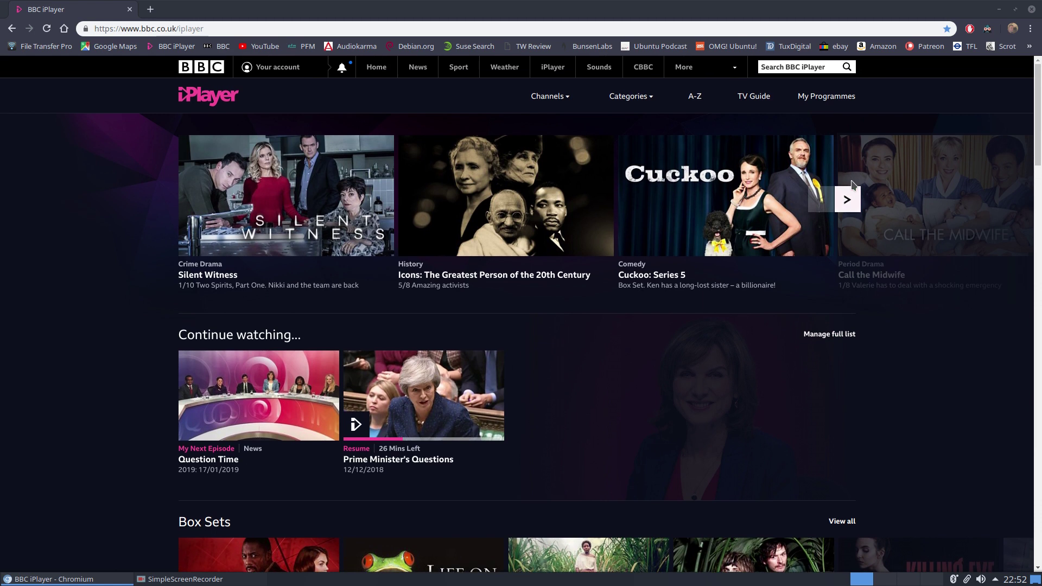
{"action": "left_click", "coordinate": [988, 29]}
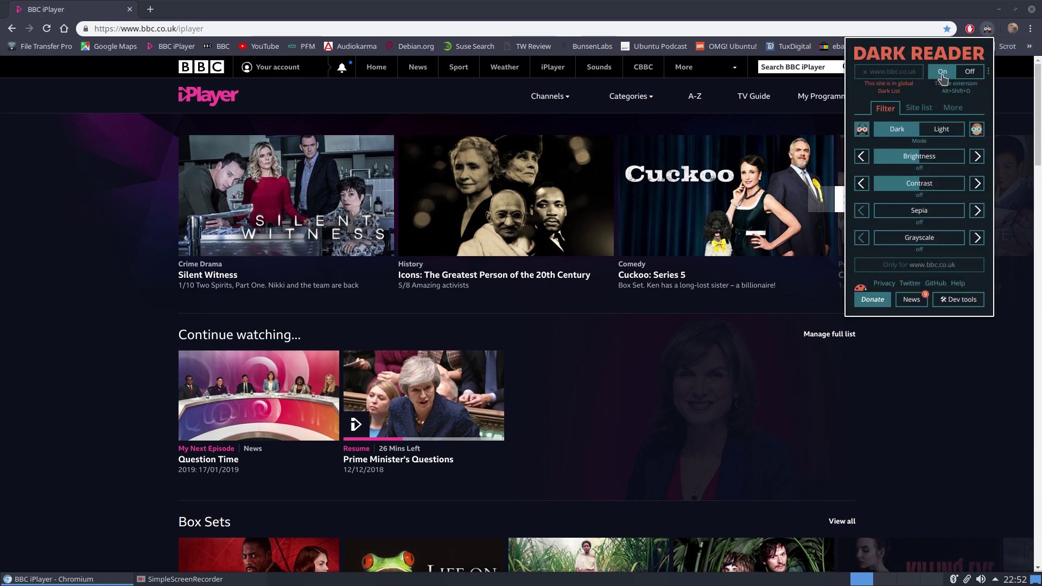
{"action": "left_click", "coordinate": [970, 72]}
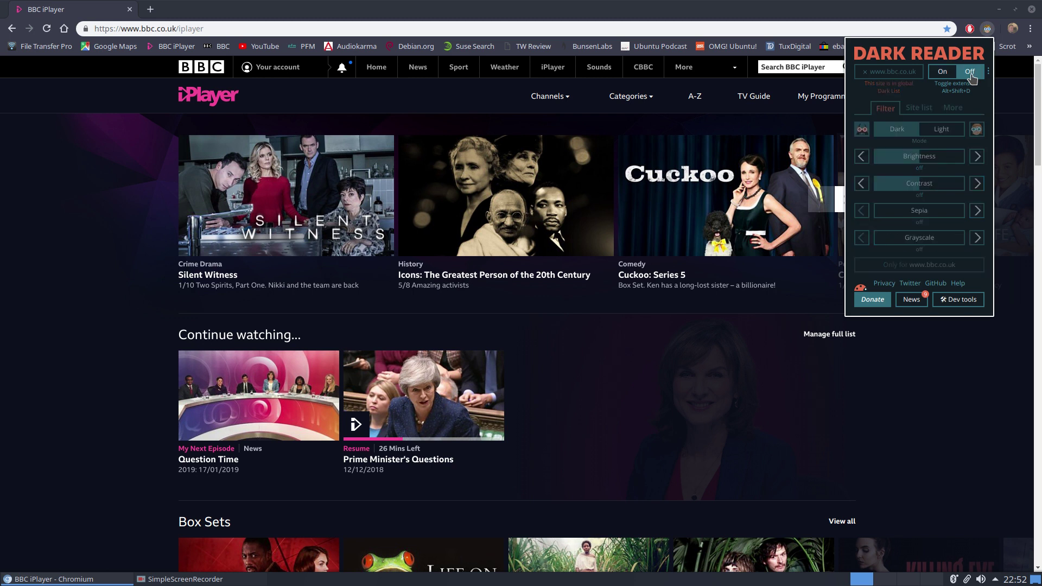
{"action": "left_click", "coordinate": [945, 74]}
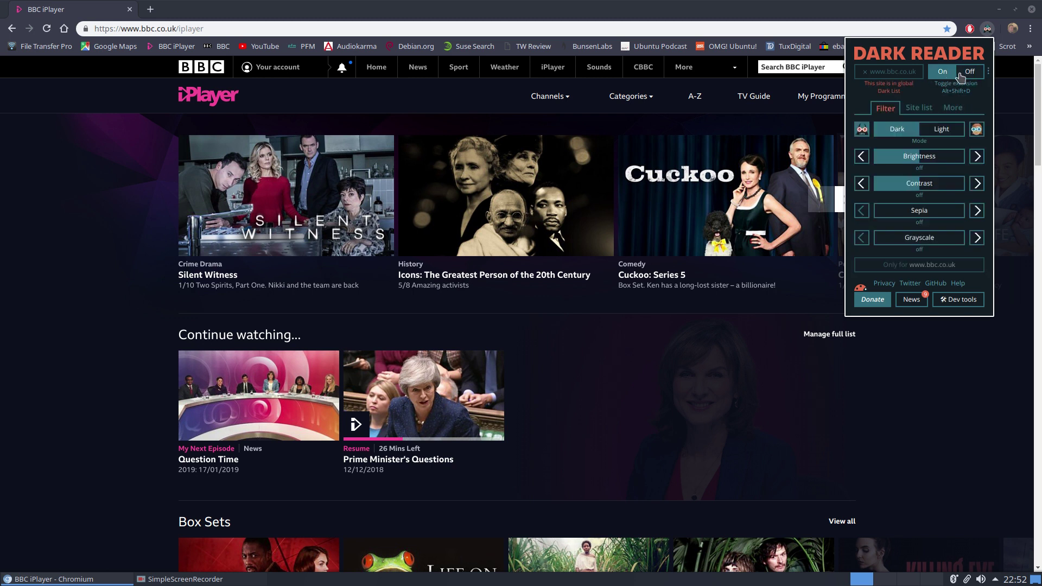
{"action": "left_click", "coordinate": [969, 72]}
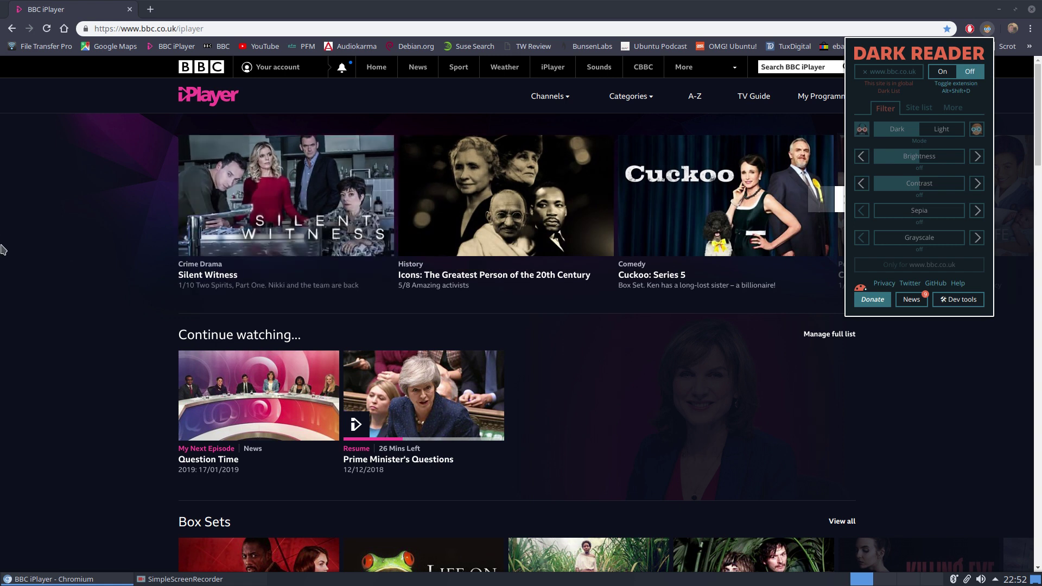
{"action": "left_click", "coordinate": [57, 247]}
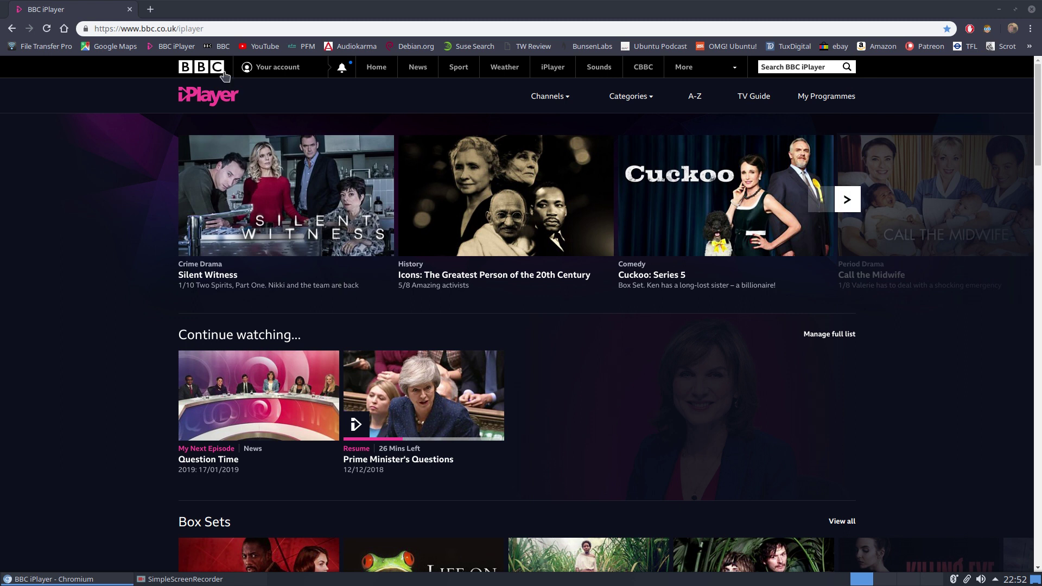
{"action": "left_click", "coordinate": [223, 47]}
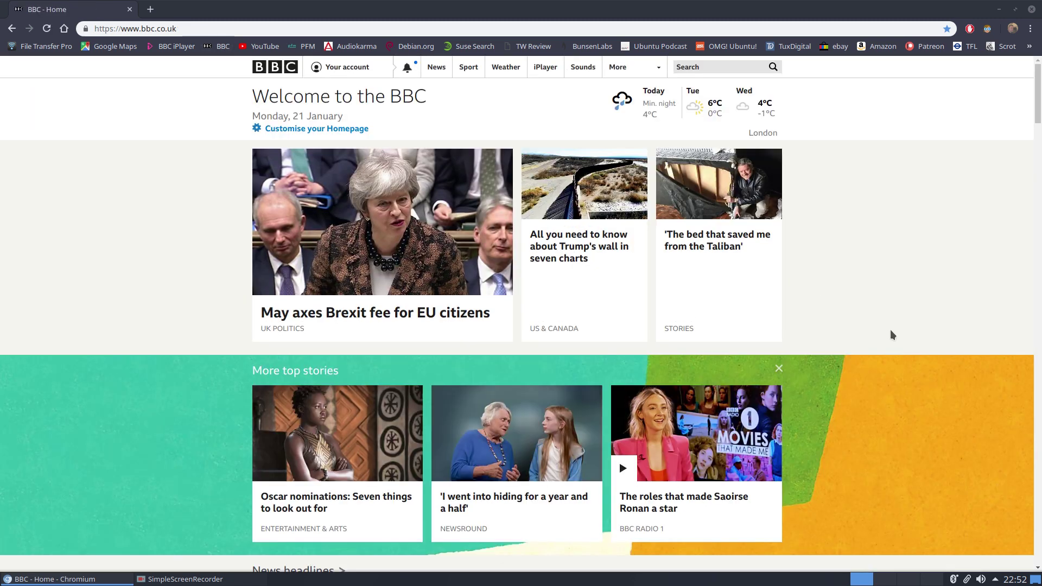
Step: Switch Dark Reader On for bbc.co.uk so the BBC homepage renders dark
{"action": "scroll", "coordinate": [892, 335], "scroll_direction": "down", "scroll_amount": 20}
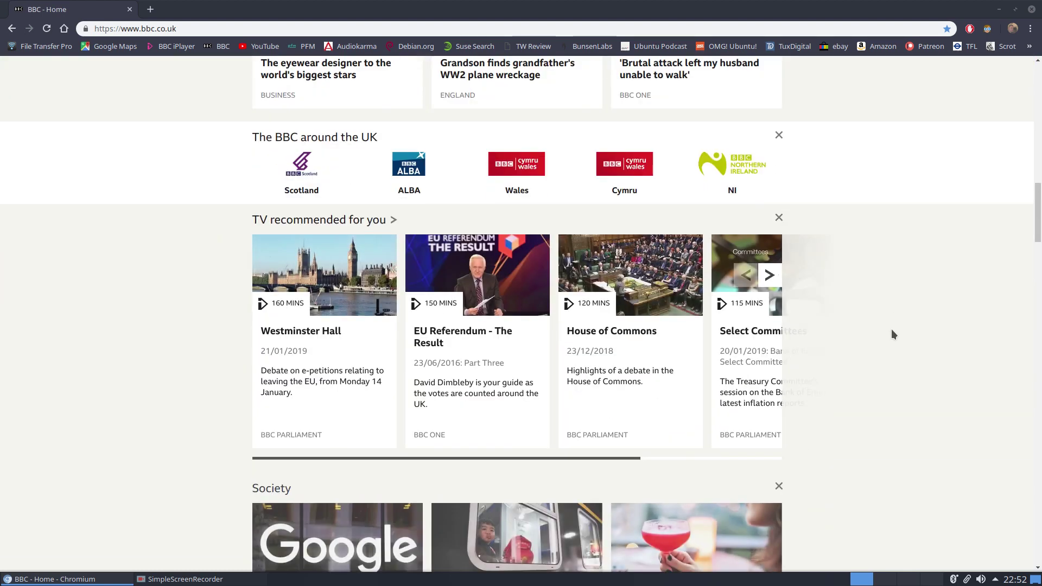
{"action": "scroll", "coordinate": [892, 328], "scroll_direction": "up", "scroll_amount": 20}
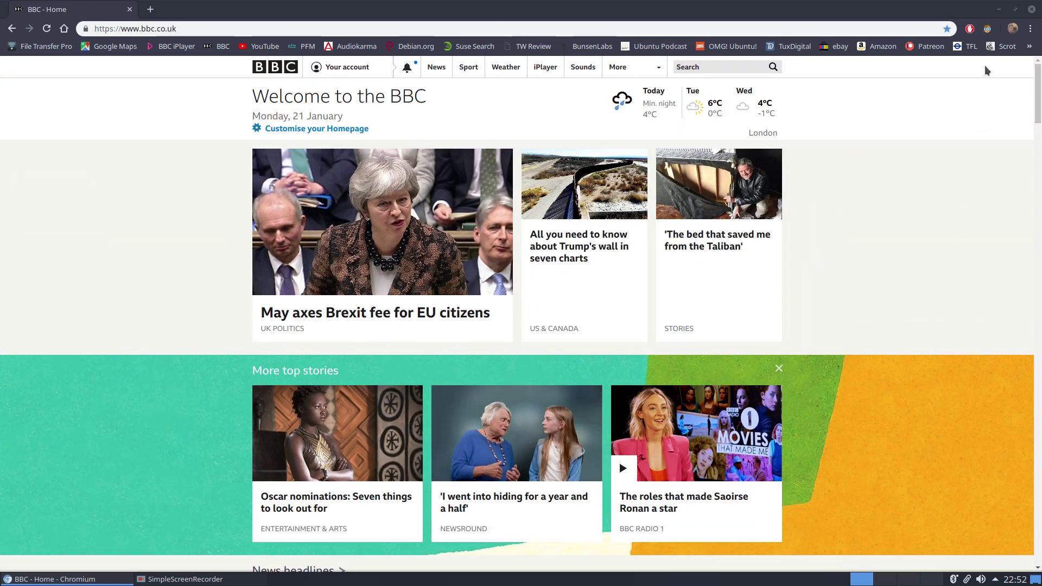
{"action": "left_click", "coordinate": [988, 28]}
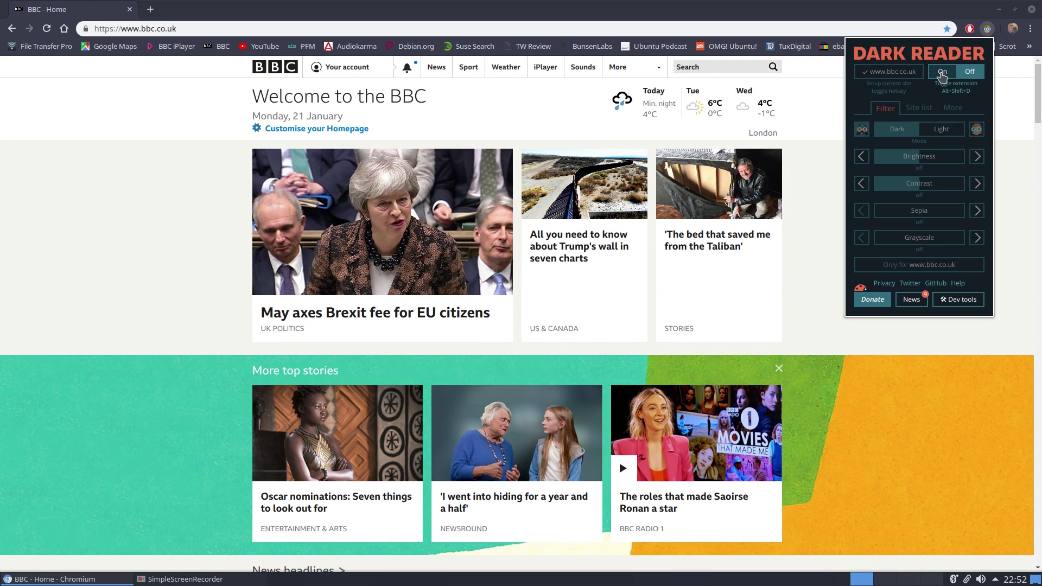
{"action": "left_click", "coordinate": [942, 75]}
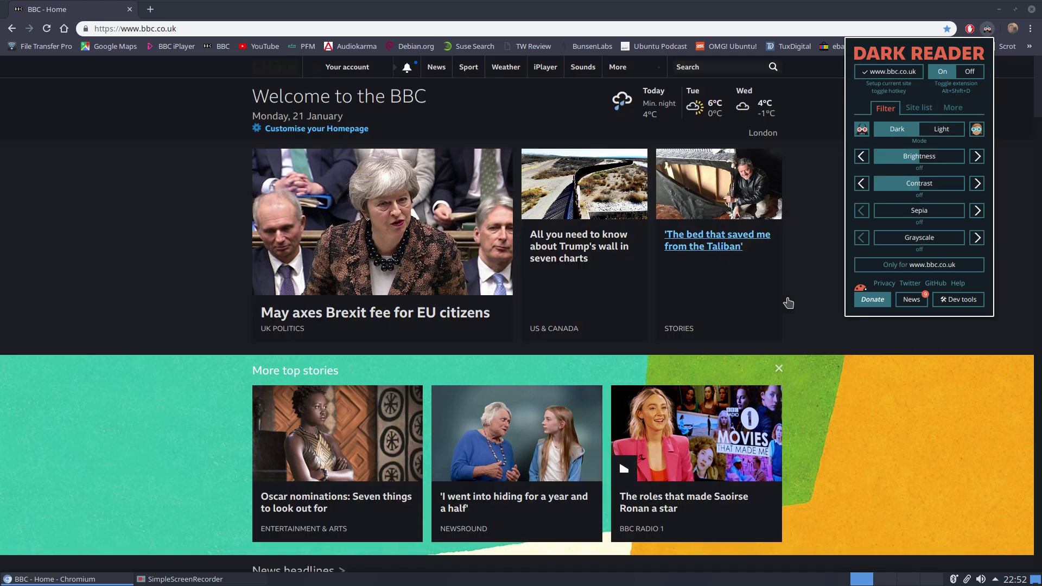
{"action": "left_click", "coordinate": [95, 244]}
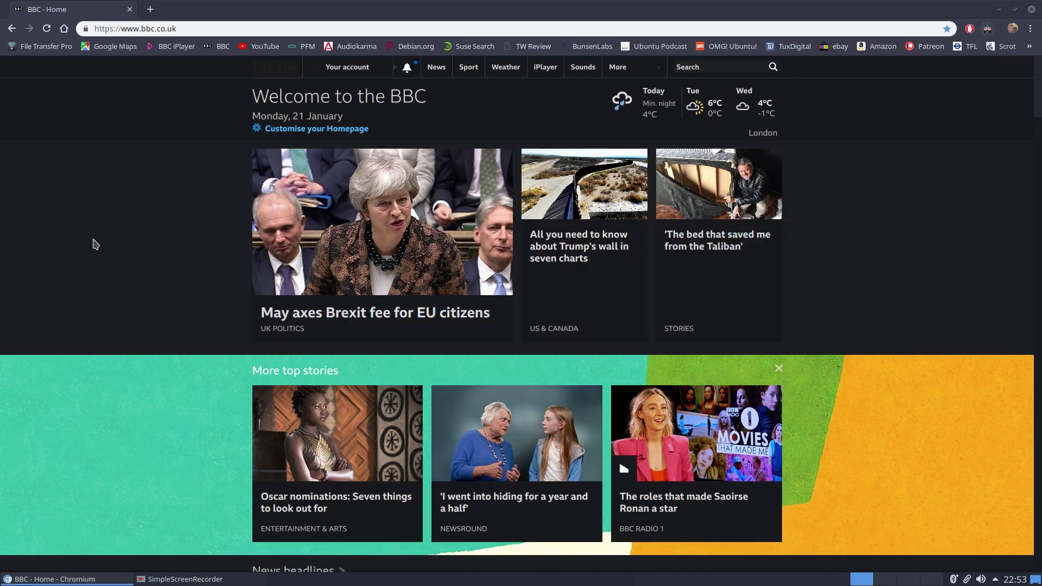
{"action": "scroll", "coordinate": [107, 249], "scroll_direction": "down", "scroll_amount": 12}
{"action": "scroll", "coordinate": [111, 251], "scroll_direction": "up", "scroll_amount": 4}
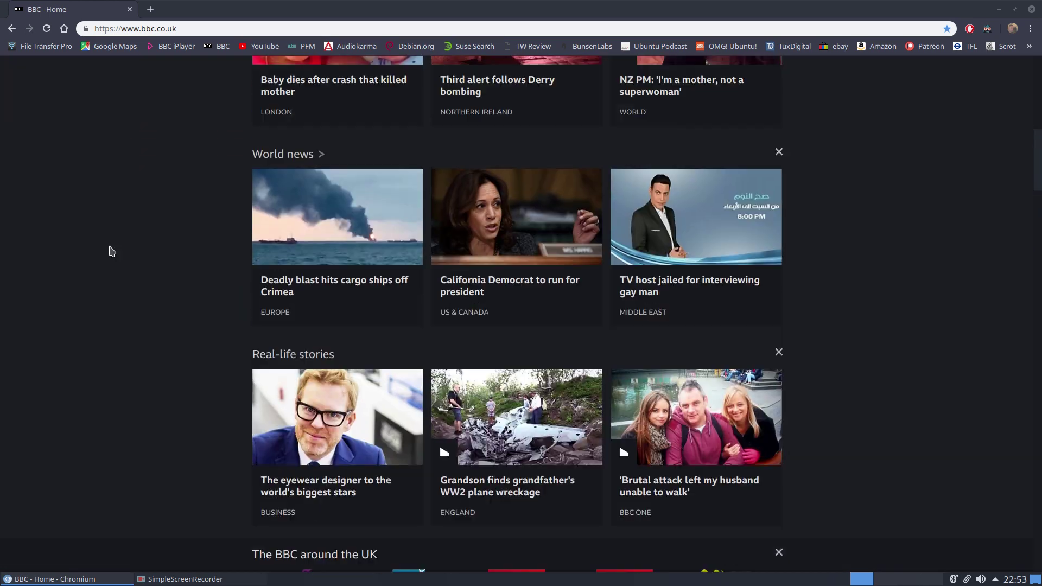
{"action": "scroll", "coordinate": [112, 251], "scroll_direction": "up", "scroll_amount": 8}
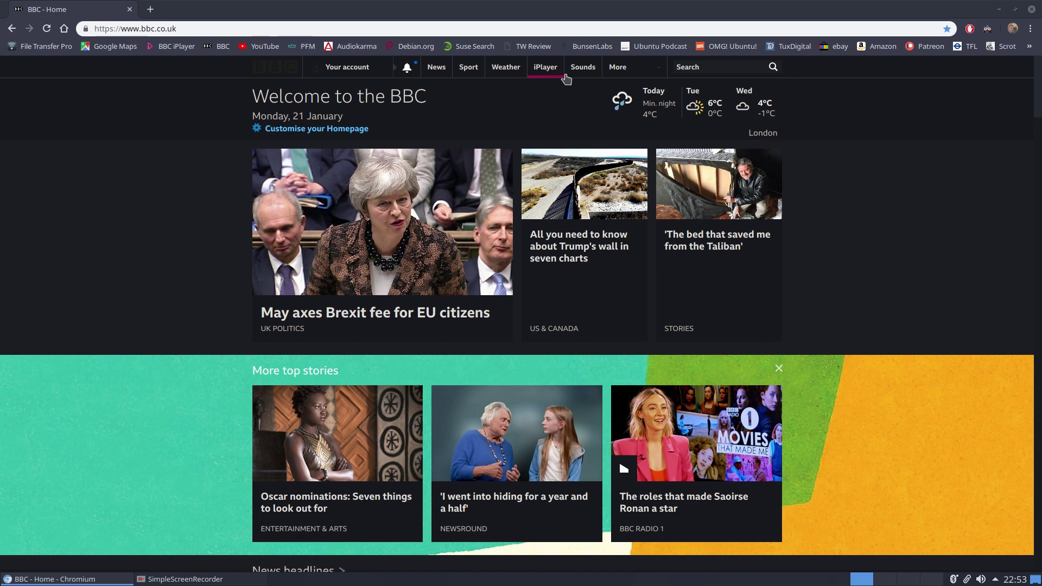
{"action": "left_click", "coordinate": [987, 28]}
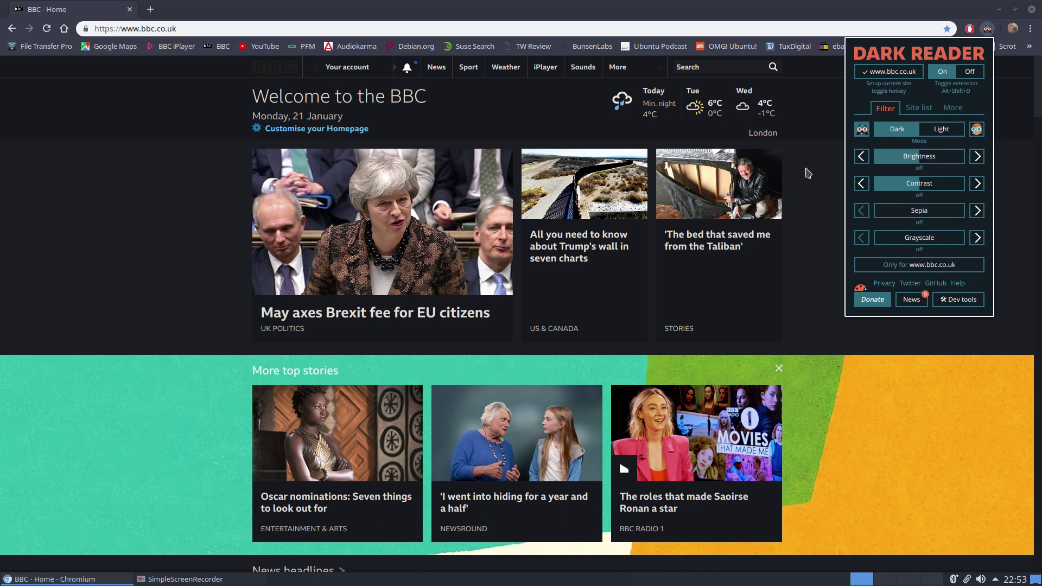
Step: Switch Dark Reader Off on the BBC page and load bunsenlabs.org
{"action": "left_click", "coordinate": [970, 71]}
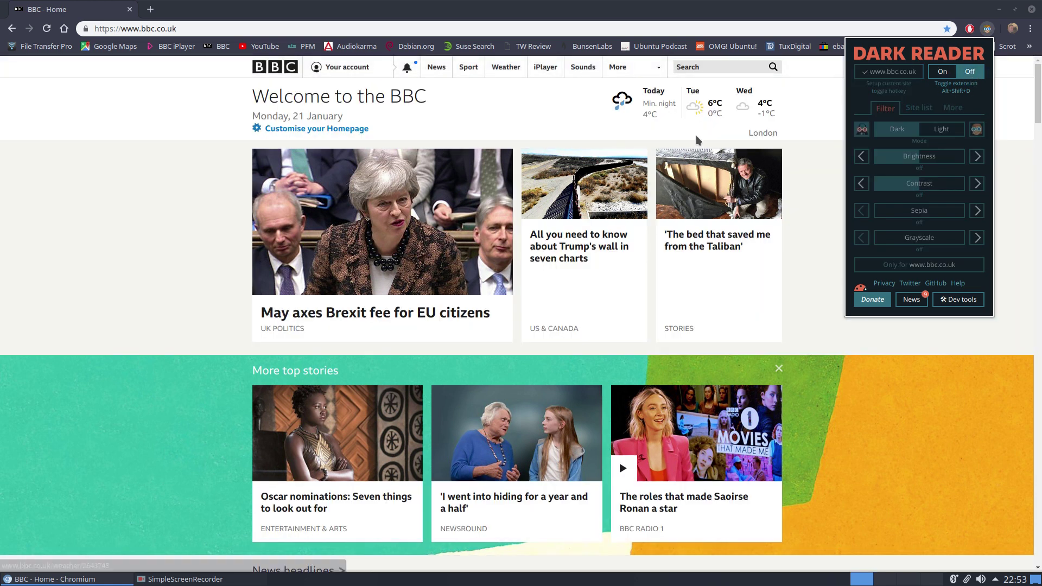
{"action": "left_click", "coordinate": [806, 261]}
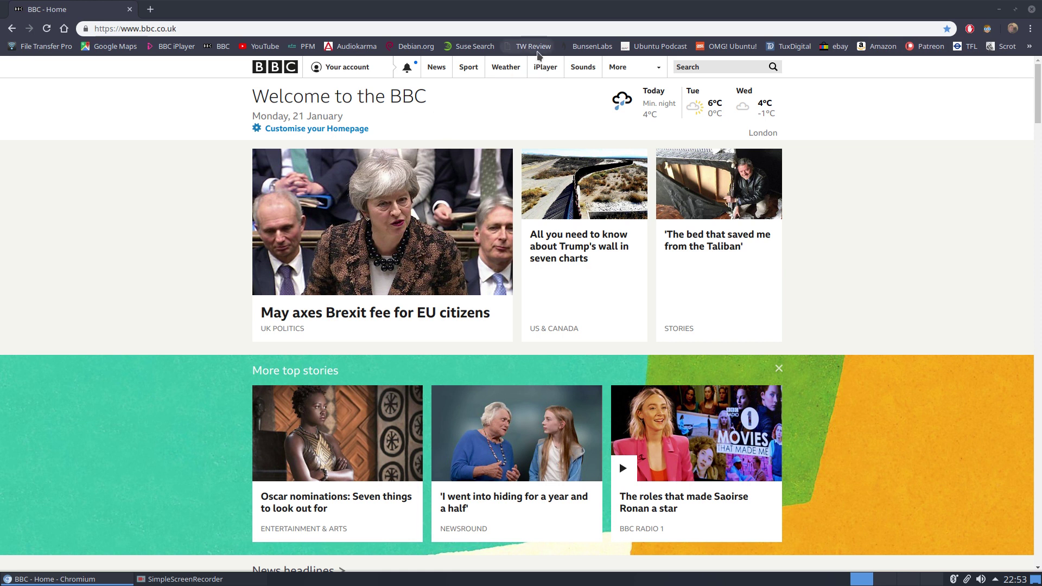
{"action": "left_click", "coordinate": [590, 46]}
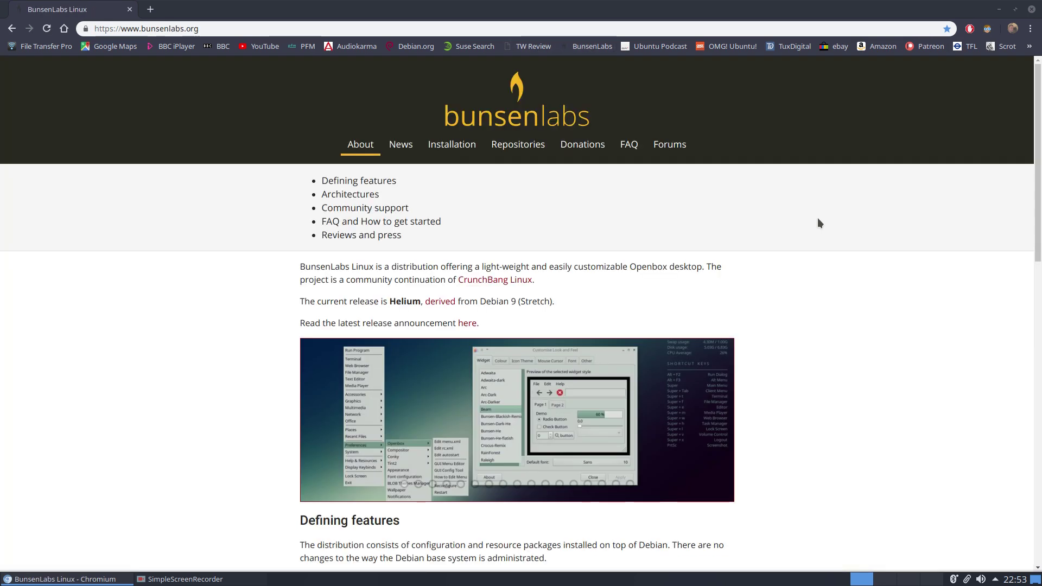
{"action": "scroll", "coordinate": [817, 220], "scroll_direction": "down", "scroll_amount": 8}
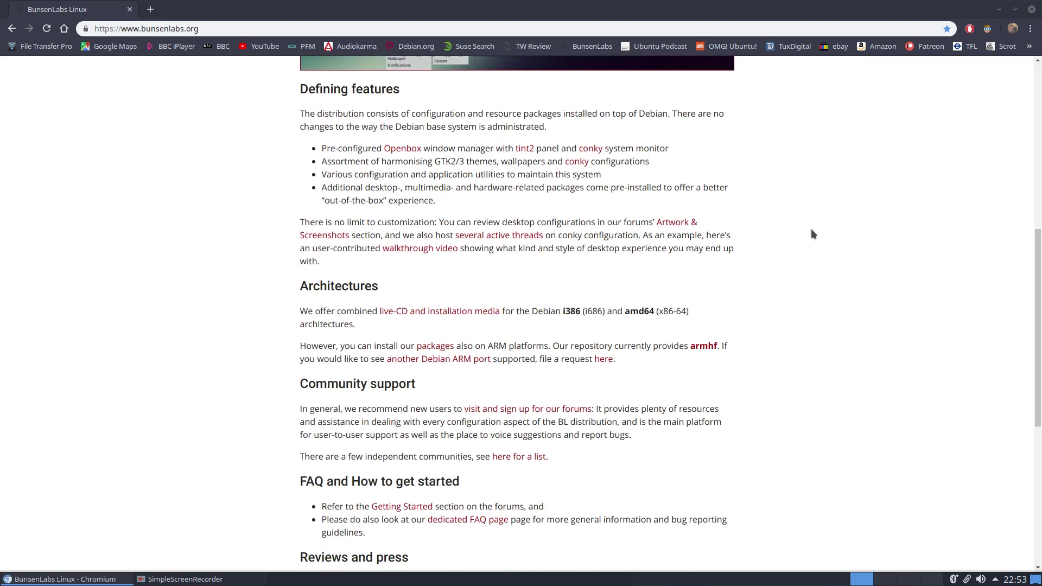
{"action": "scroll", "coordinate": [807, 227], "scroll_direction": "up", "scroll_amount": 8}
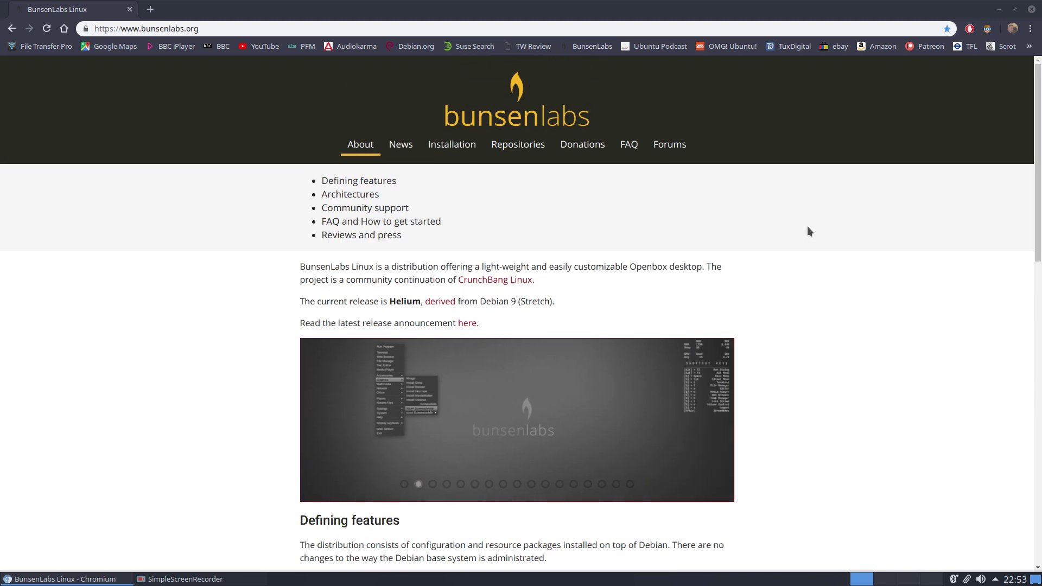
Step: Toggle Dark Reader Off and back On for bunsenlabs.org
{"action": "left_click", "coordinate": [987, 28]}
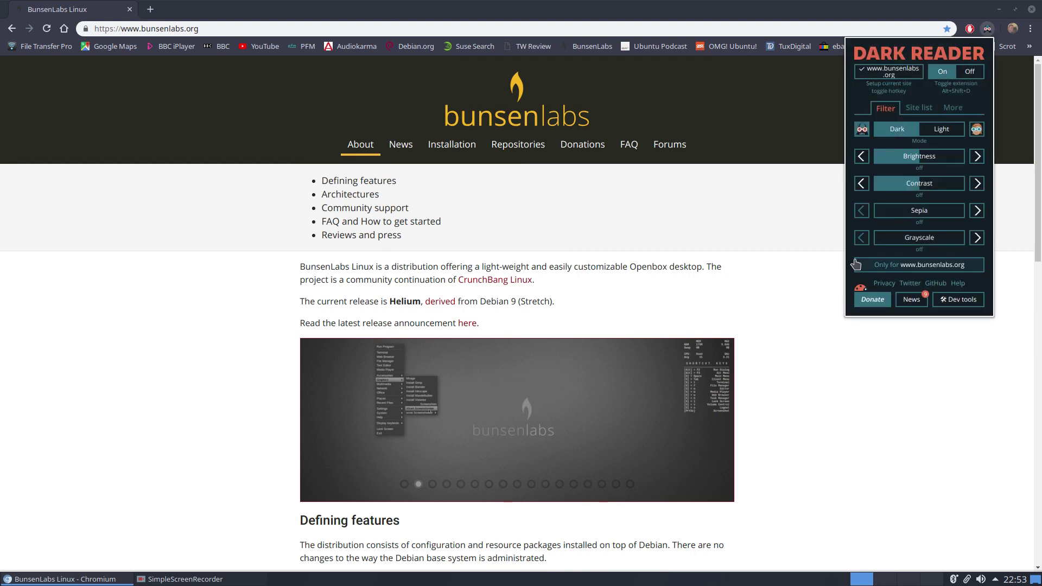
{"action": "left_click", "coordinate": [970, 71]}
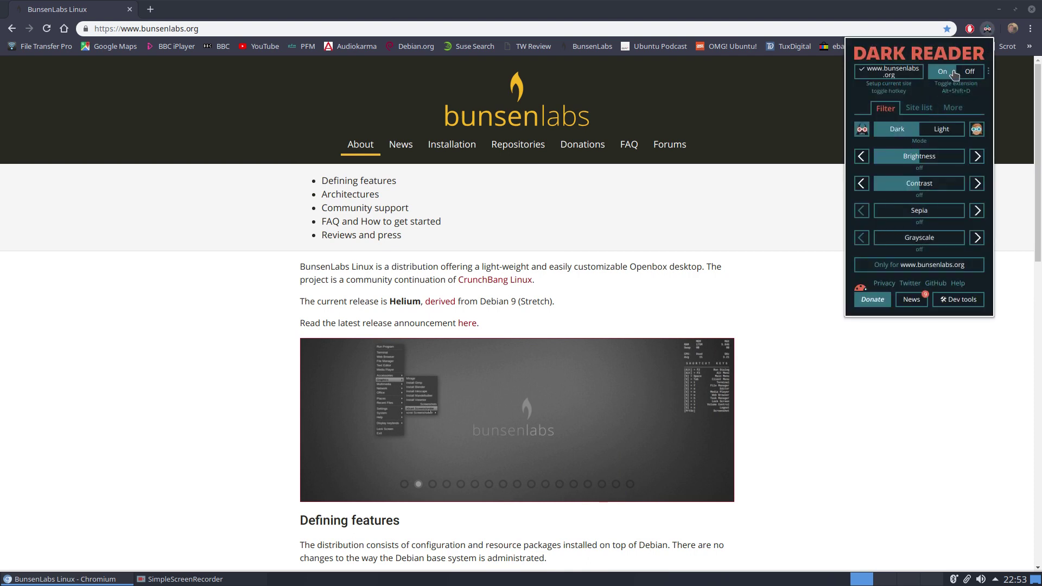
{"action": "left_click", "coordinate": [942, 71]}
{"action": "left_click", "coordinate": [739, 323]}
{"action": "scroll", "coordinate": [747, 318], "scroll_direction": "down", "scroll_amount": 20}
{"action": "scroll", "coordinate": [744, 320], "scroll_direction": "up", "scroll_amount": 20}
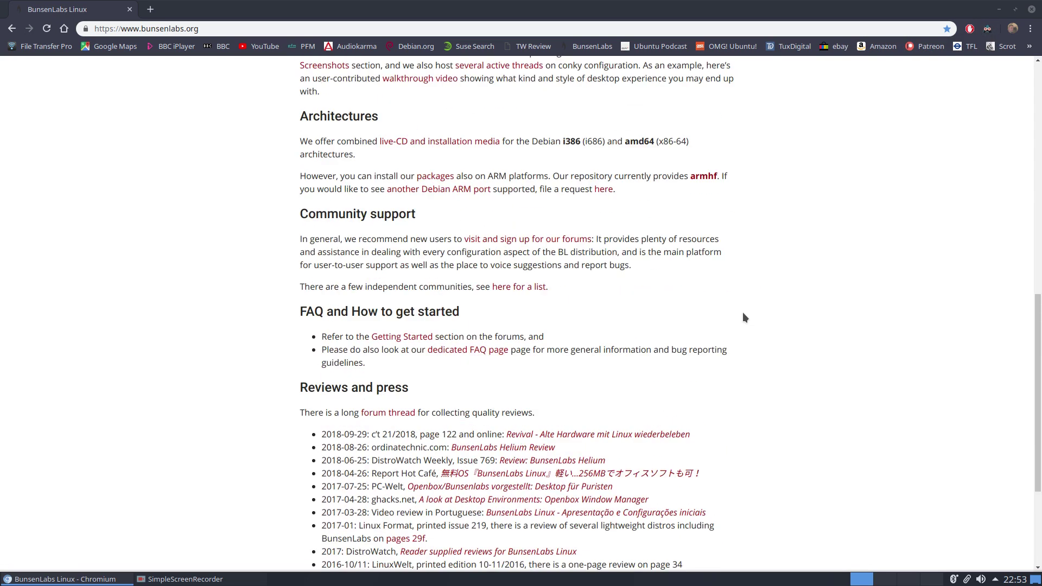
Step: Reload bunsenlabs.org from its bookmark so it renders in the dark theme
{"action": "left_click", "coordinate": [591, 46]}
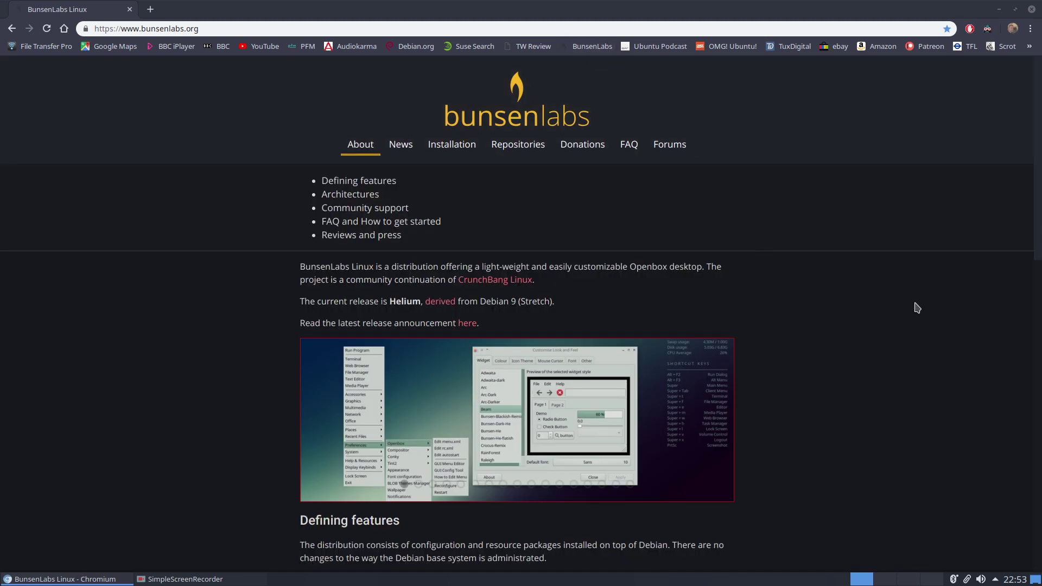
{"action": "scroll", "coordinate": [917, 308], "scroll_direction": "down", "scroll_amount": 18}
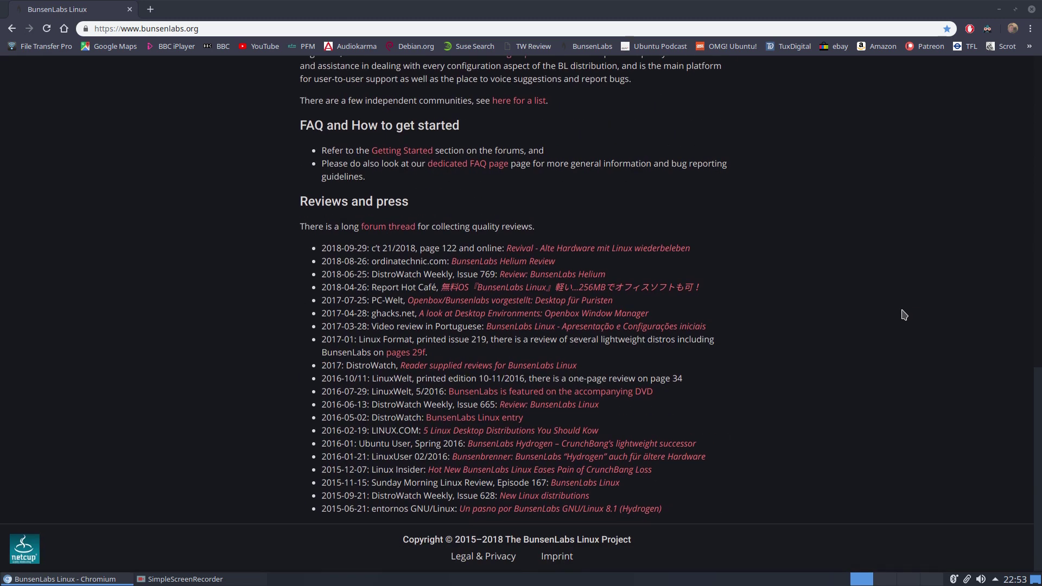
{"action": "scroll", "coordinate": [847, 128], "scroll_direction": "up", "scroll_amount": 18}
{"action": "scroll", "coordinate": [849, 130], "scroll_direction": "down", "scroll_amount": 10}
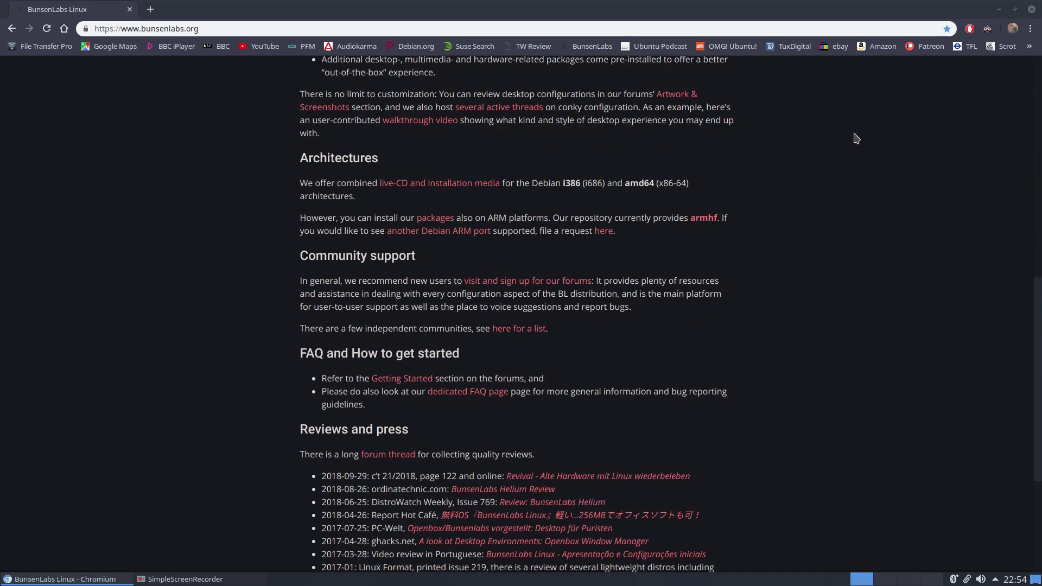
{"action": "scroll", "coordinate": [857, 139], "scroll_direction": "up", "scroll_amount": 5}
{"action": "scroll", "coordinate": [854, 136], "scroll_direction": "up", "scroll_amount": 7}
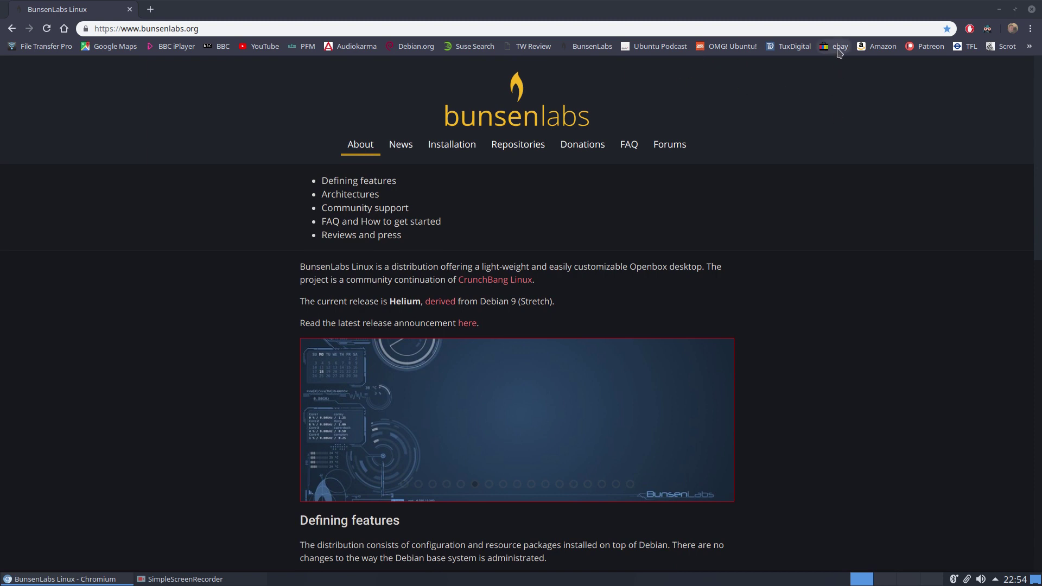
Step: Switch Dark Reader Off on BunsenLabs and load ebay.co.uk
{"action": "left_click", "coordinate": [987, 29]}
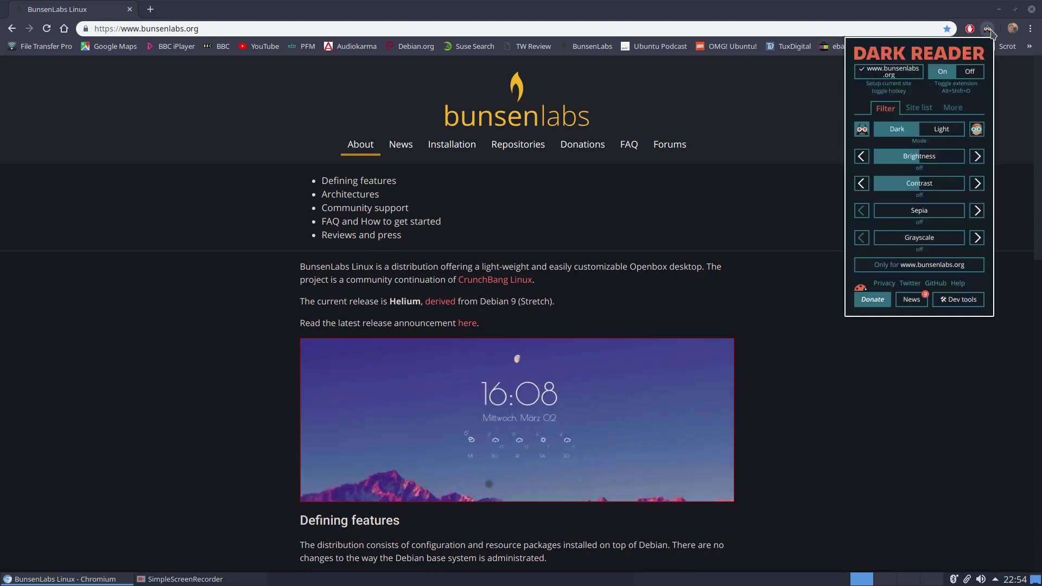
{"action": "left_click", "coordinate": [970, 73]}
{"action": "left_click", "coordinate": [783, 80]}
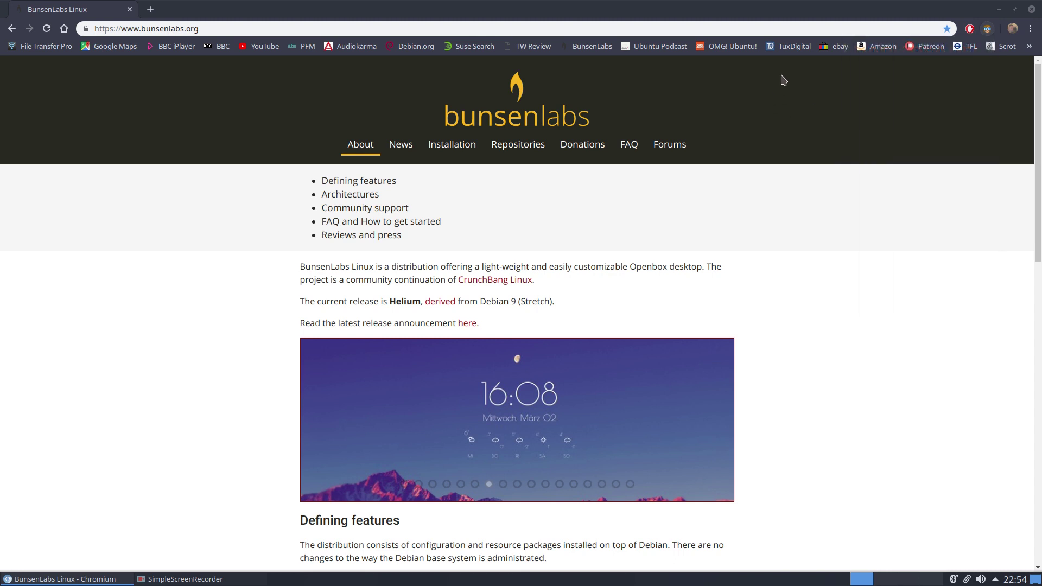
{"action": "left_click", "coordinate": [837, 46]}
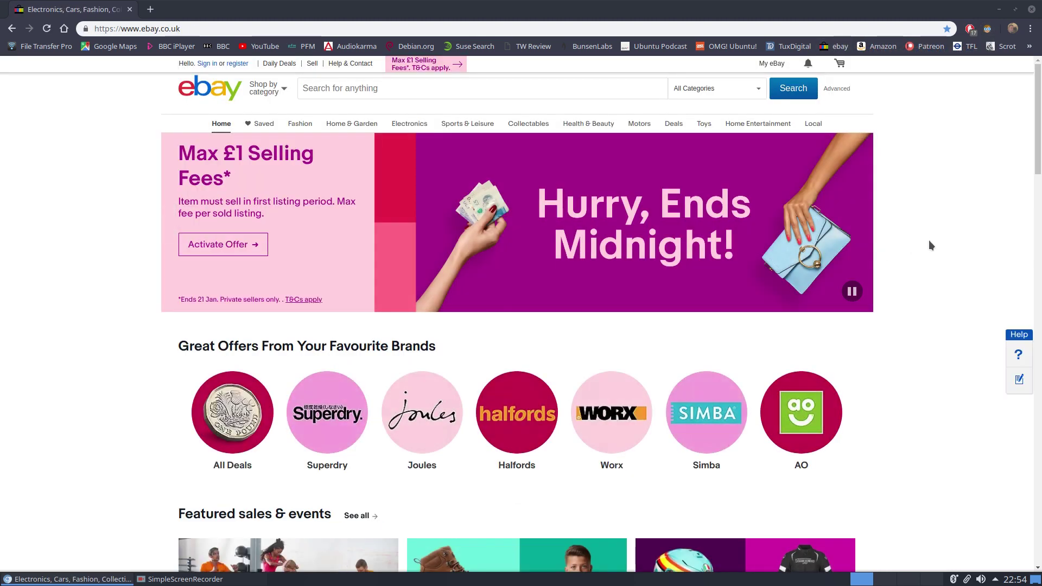
{"action": "scroll", "coordinate": [928, 240], "scroll_direction": "down", "scroll_amount": 12}
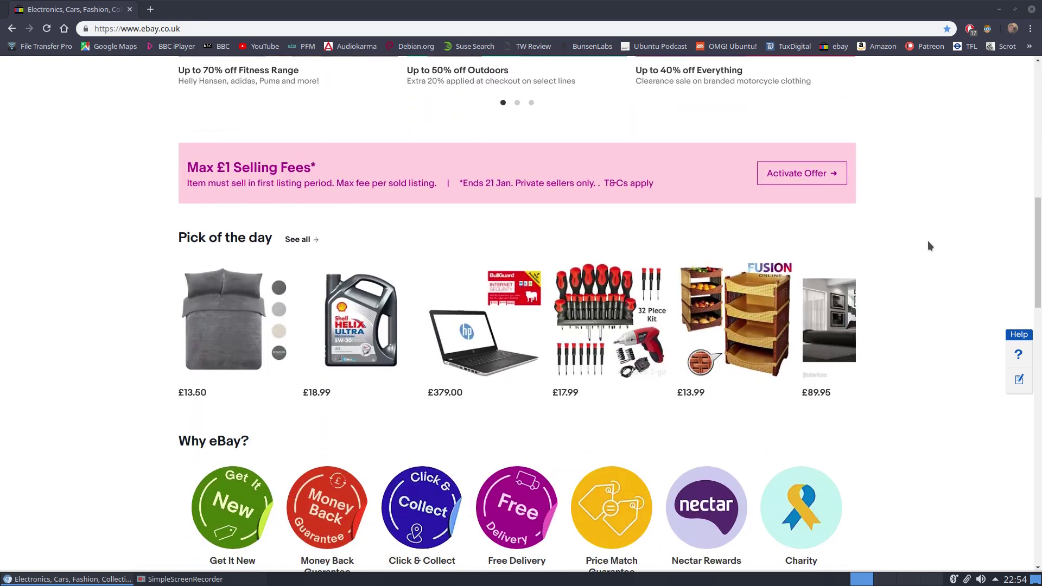
{"action": "scroll", "coordinate": [914, 229], "scroll_direction": "up", "scroll_amount": 12}
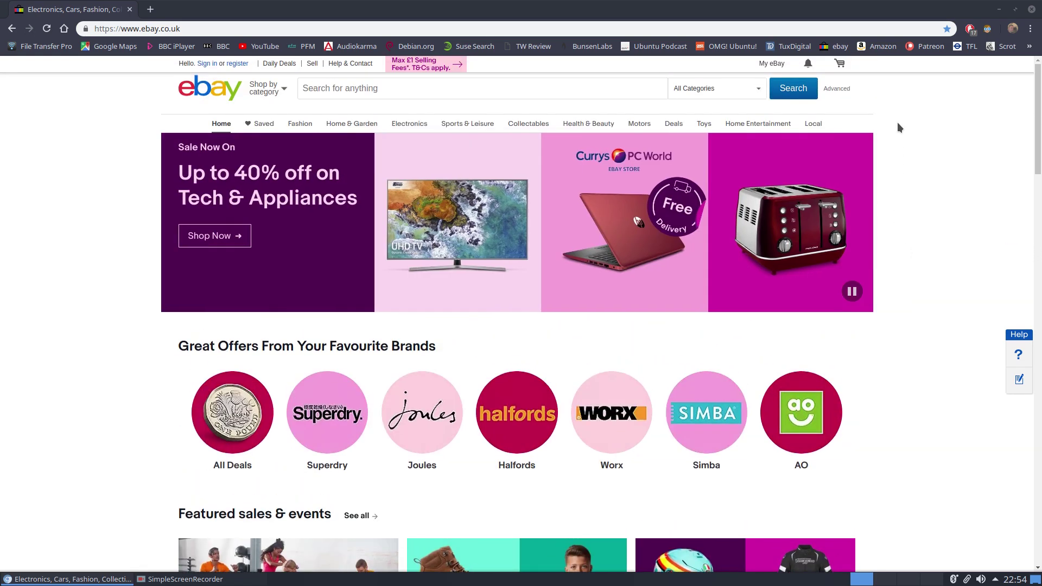
Step: Switch Dark Reader On so the eBay UK homepage renders dark
{"action": "left_click", "coordinate": [987, 30]}
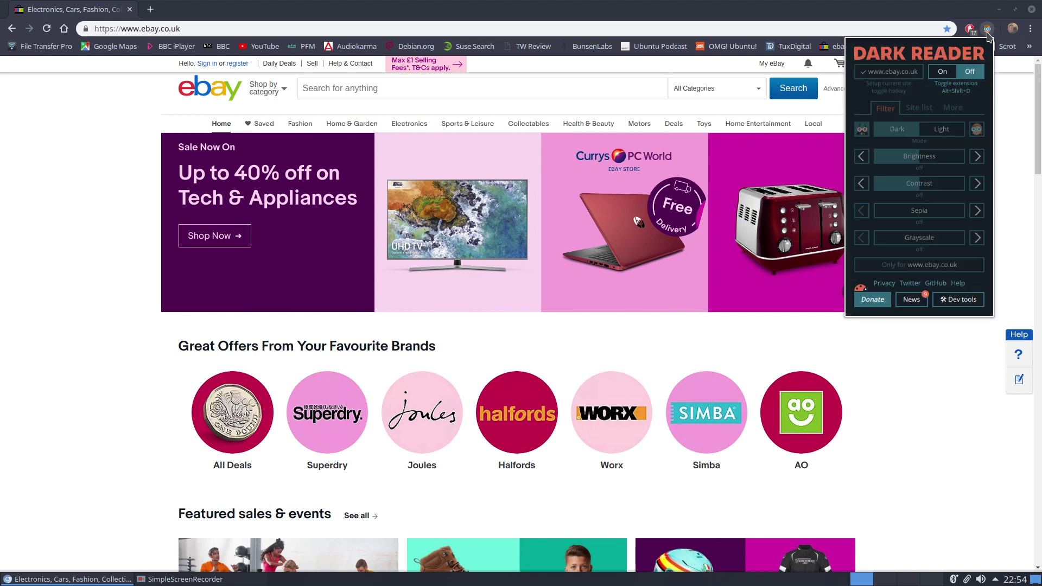
{"action": "left_click", "coordinate": [940, 76]}
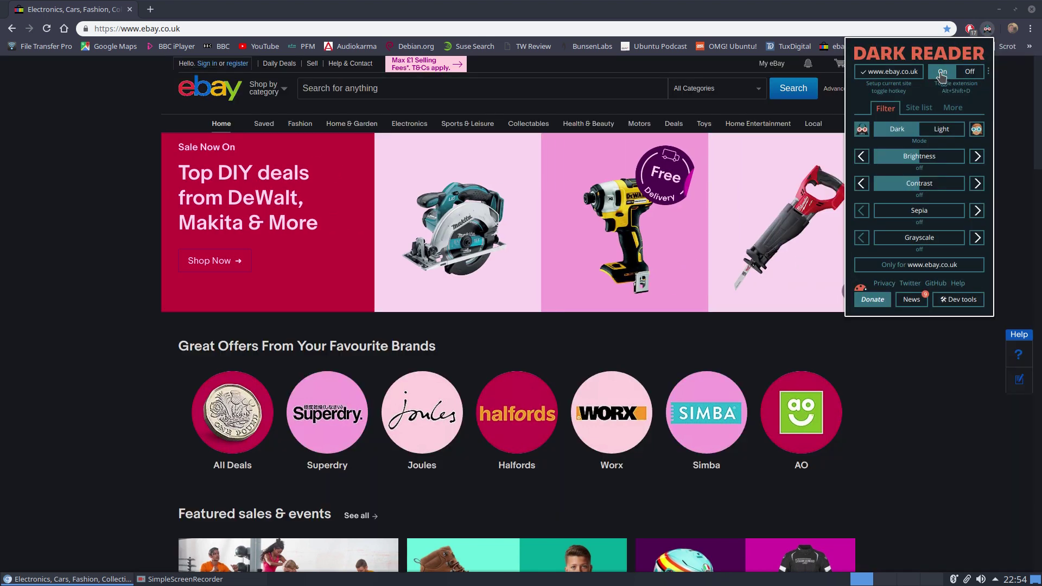
{"action": "left_click", "coordinate": [929, 413]}
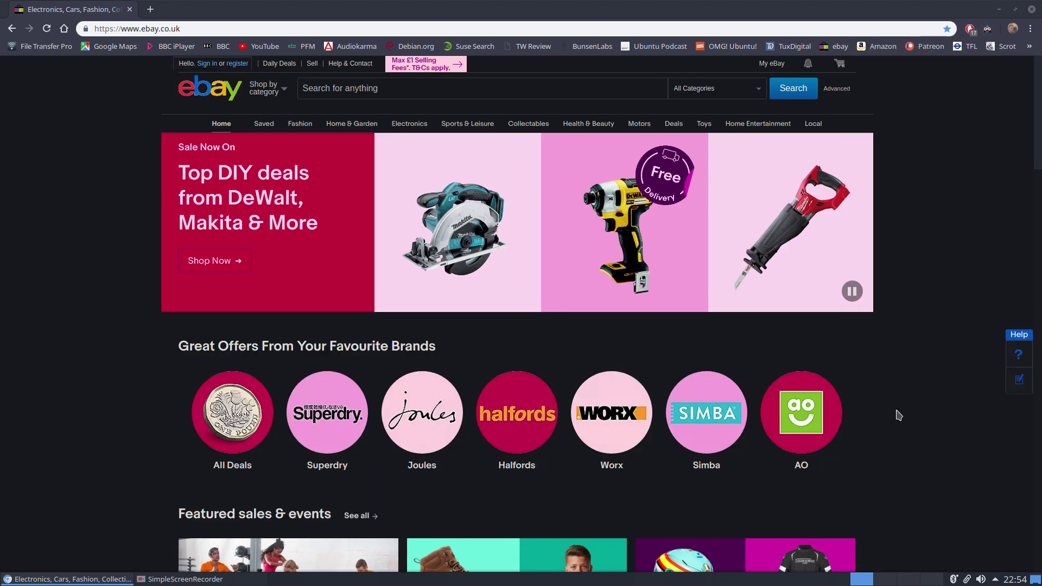
{"action": "scroll", "coordinate": [899, 415], "scroll_direction": "down", "scroll_amount": 10}
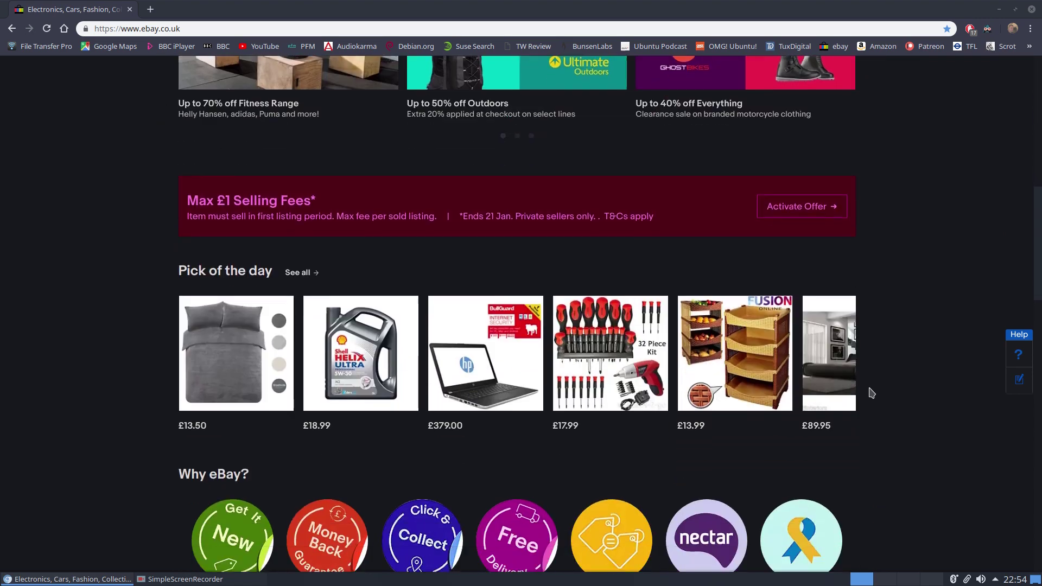
{"action": "scroll", "coordinate": [870, 391], "scroll_direction": "down", "scroll_amount": 3}
{"action": "scroll", "coordinate": [868, 389], "scroll_direction": "down", "scroll_amount": 8}
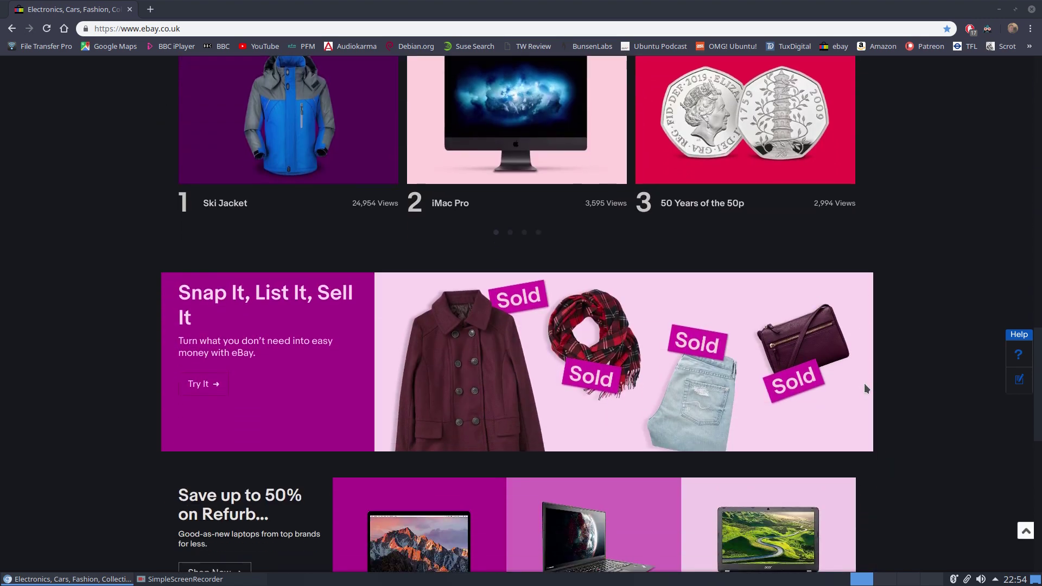
{"action": "scroll", "coordinate": [864, 388], "scroll_direction": "up", "scroll_amount": 20}
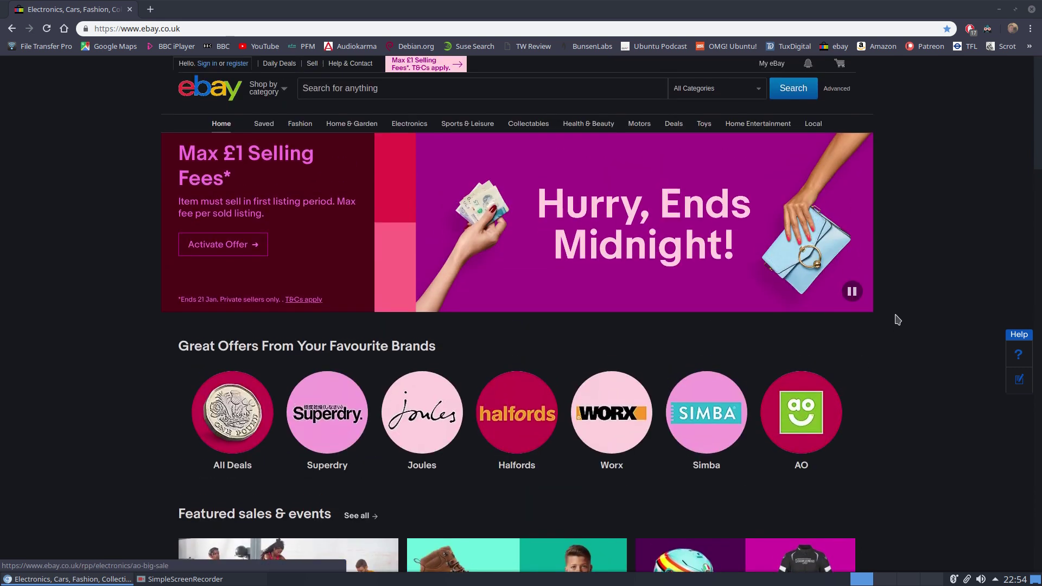